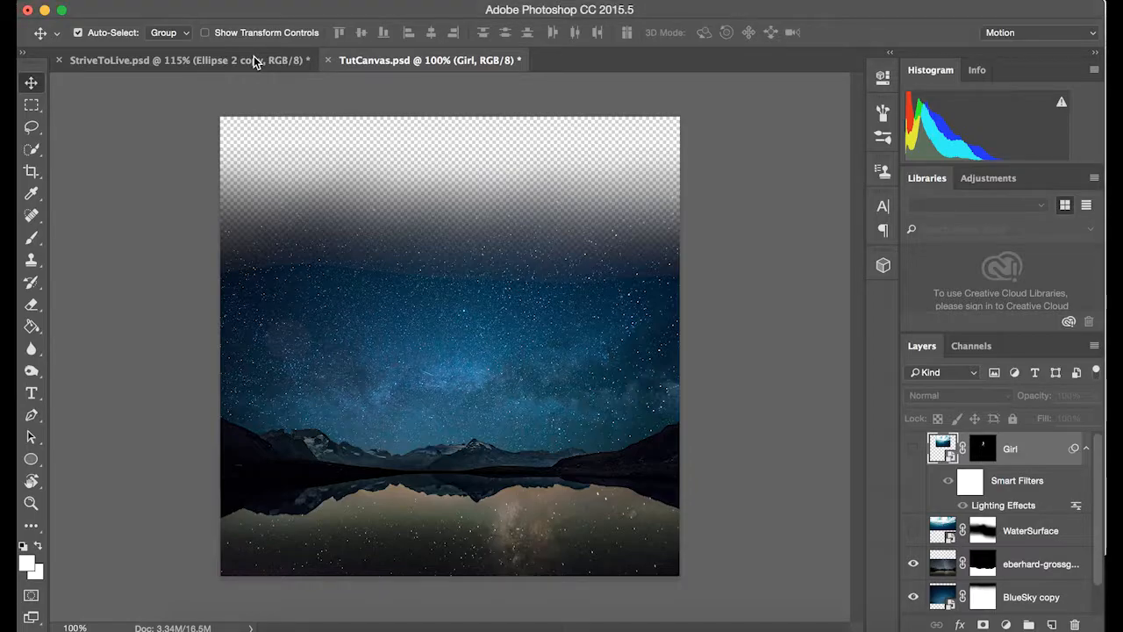
In TutCanvas.psd, delete the WaterSurface layer's mask and add a new blank layer mask to it
{"action": "left_click", "coordinate": [254, 60]}
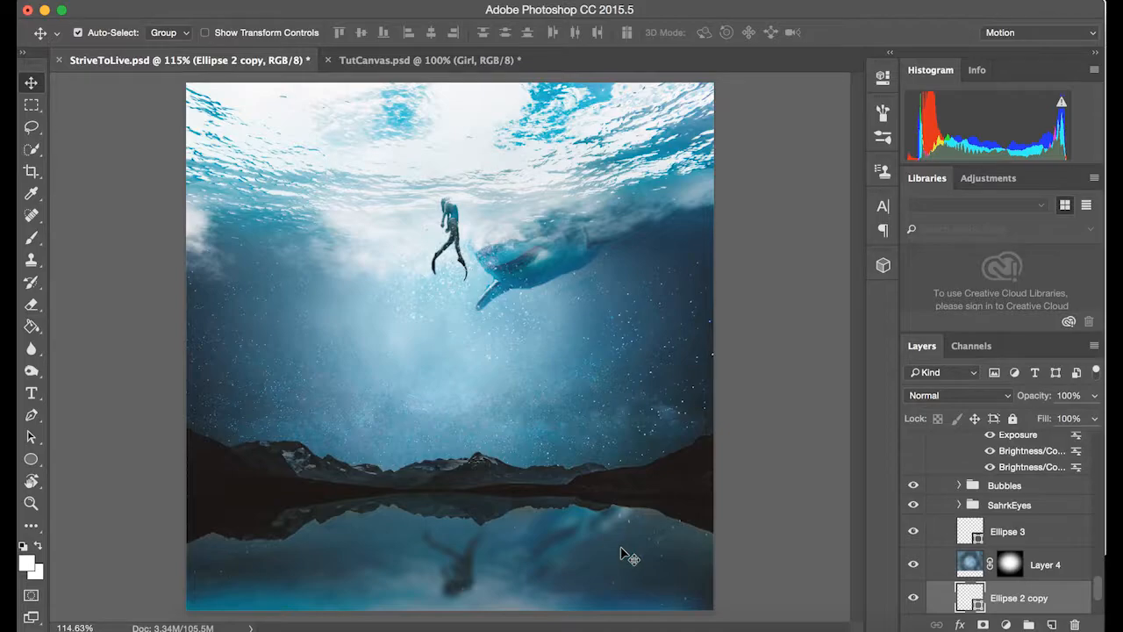
{"action": "left_click", "coordinate": [446, 61]}
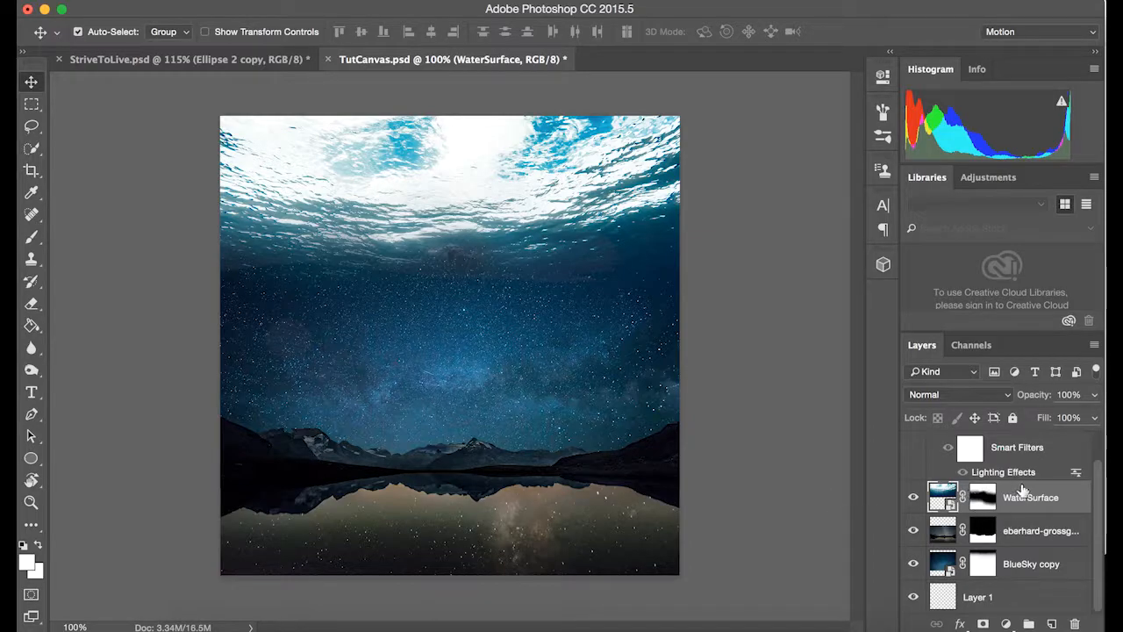
{"action": "right_click", "coordinate": [985, 502]}
{"action": "left_click", "coordinate": [961, 504]}
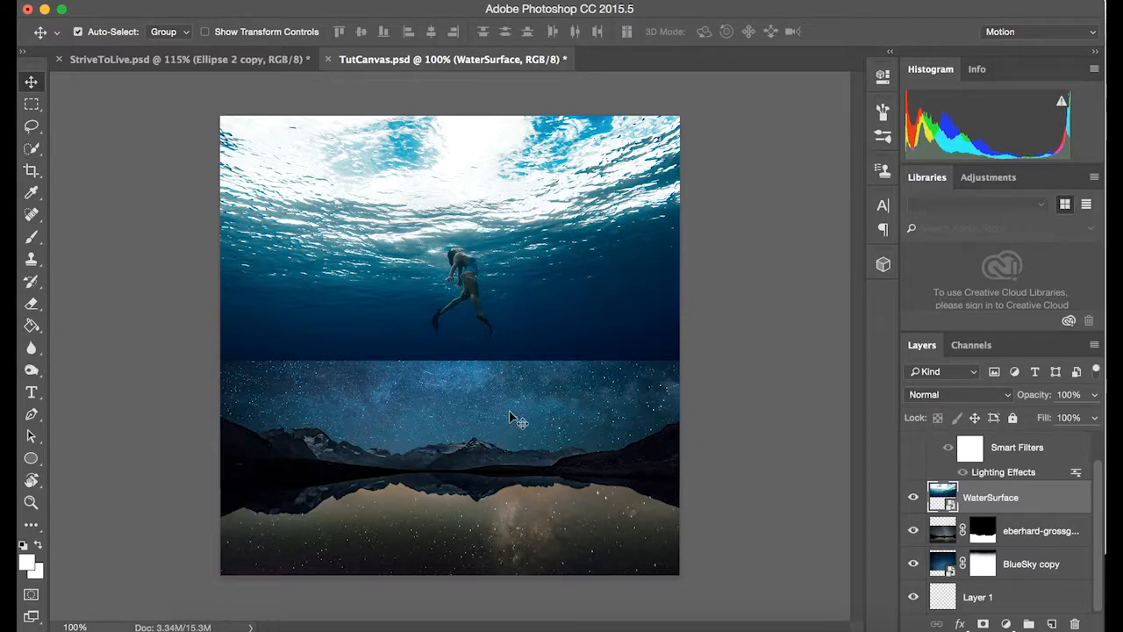
{"action": "left_click", "coordinate": [983, 623]}
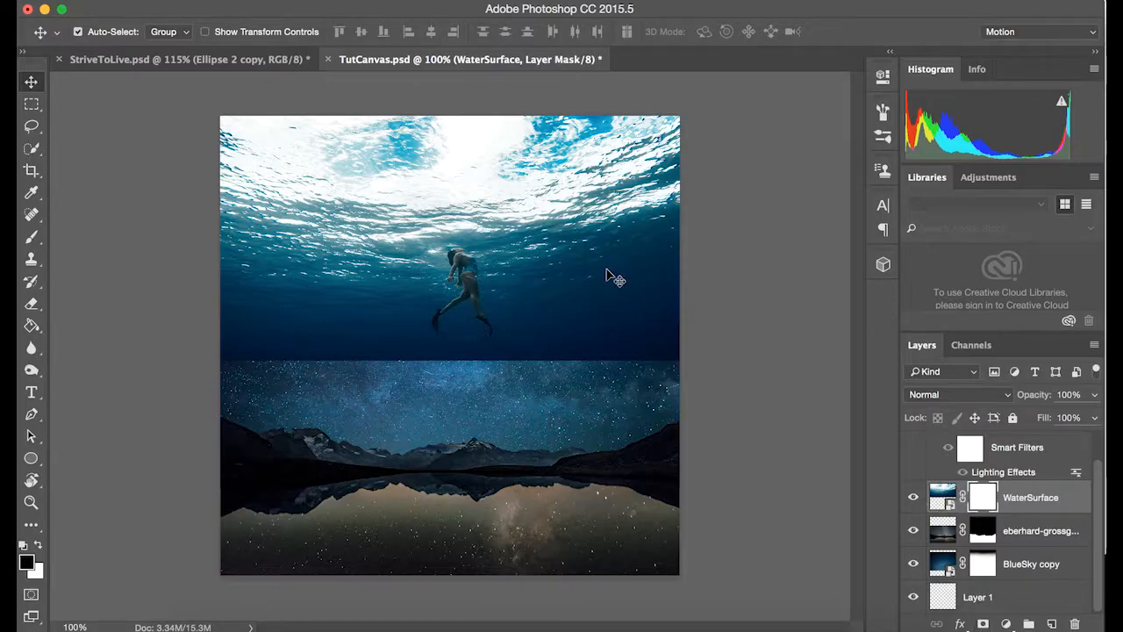
Paint black on the WaterSurface mask with a size 200 brush, hiding the swimmer and the lower water across the full width
{"action": "key", "text": "b"}
{"action": "key", "text": "x"}
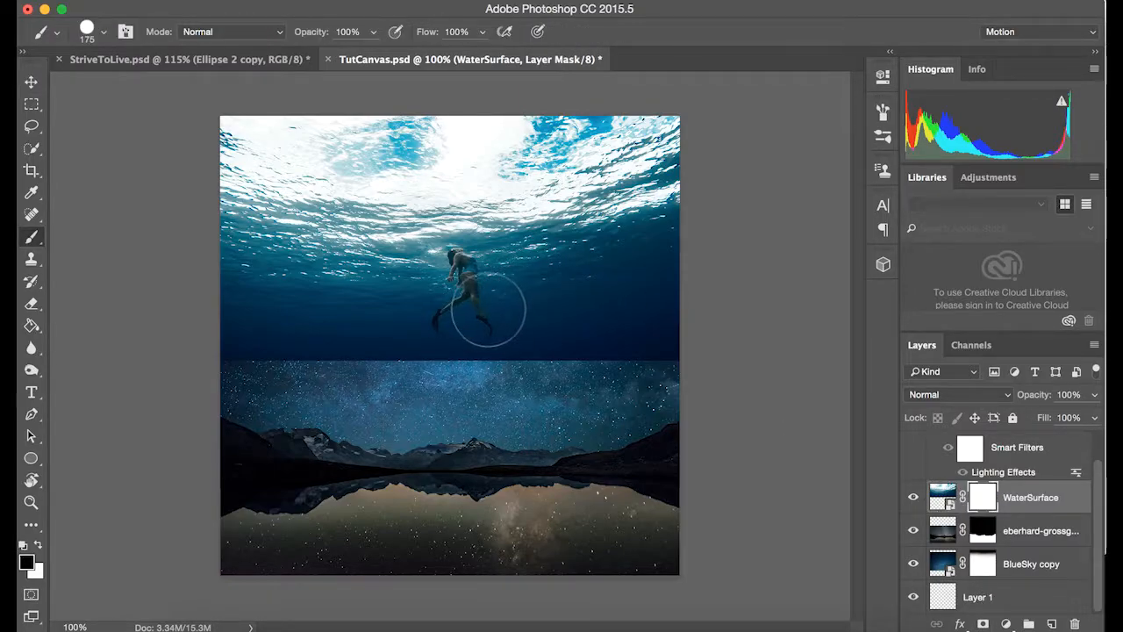
{"action": "key", "text": "bracketright"}
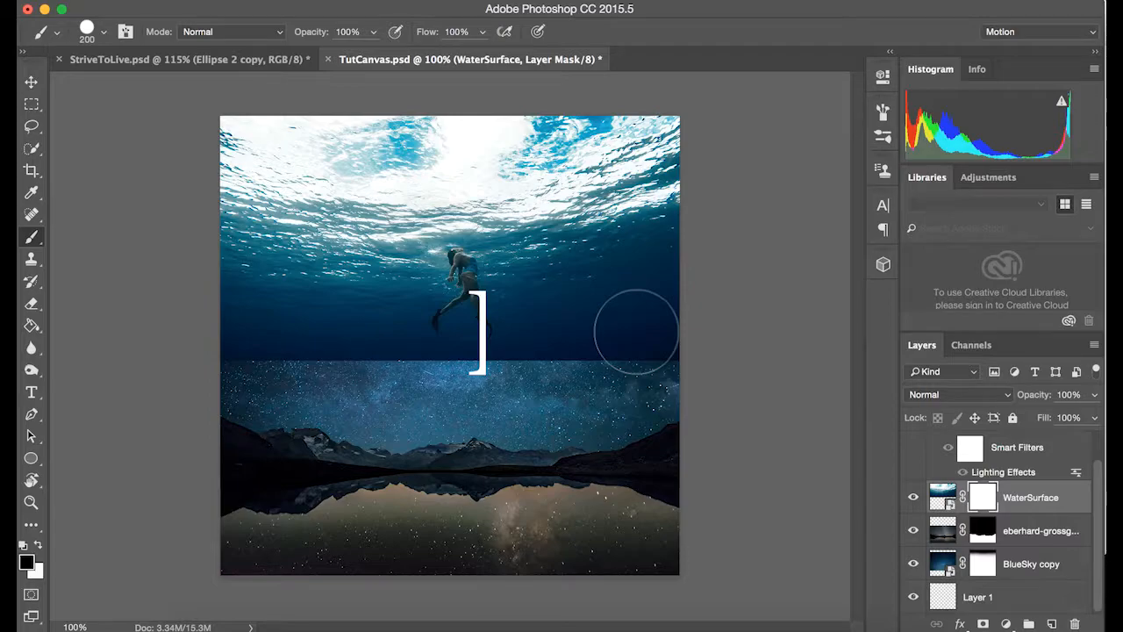
{"action": "left_click_drag", "start_coordinate": [652, 321], "coordinate": [346, 342]}
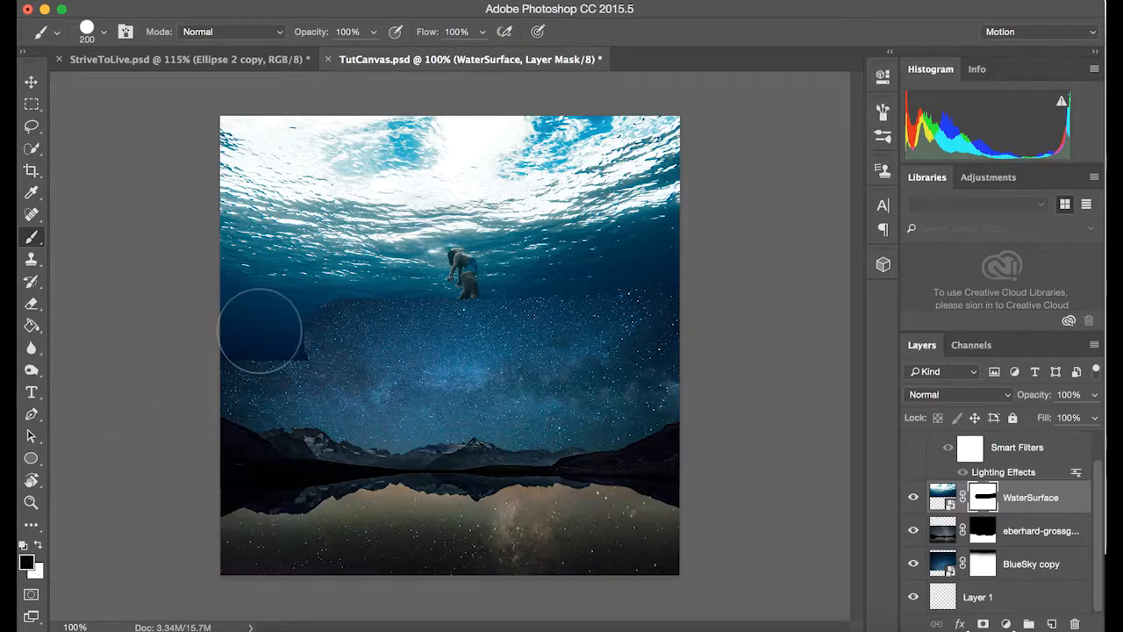
{"action": "left_click_drag", "start_coordinate": [251, 326], "coordinate": [386, 336]}
{"action": "mouse_move", "coordinate": [220, 304]}
{"action": "left_mouse_down"}
{"action": "mouse_move", "coordinate": [427, 325]}
{"action": "mouse_move", "coordinate": [622, 314]}
{"action": "mouse_move", "coordinate": [639, 294]}
{"action": "mouse_move", "coordinate": [534, 313]}
{"action": "mouse_move", "coordinate": [479, 288]}
{"action": "mouse_move", "coordinate": [334, 271]}
{"action": "mouse_move", "coordinate": [234, 279]}
{"action": "left_mouse_up"}
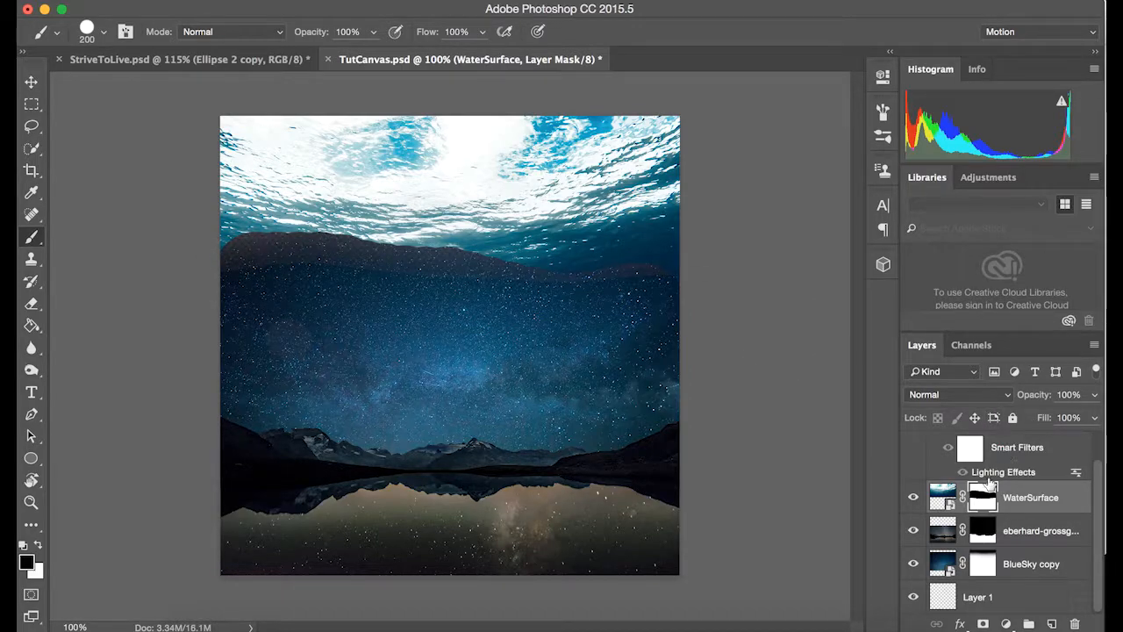
Feather the WaterSurface layer mask so the water fades softly into the starry sky
{"action": "double_click", "coordinate": [982, 507]}
{"action": "left_click_drag", "start_coordinate": [910, 380], "coordinate": [986, 378]}
{"action": "left_click_drag", "start_coordinate": [981, 488], "coordinate": [955, 486]}
{"action": "mouse_move", "coordinate": [989, 377]}
{"action": "left_mouse_down"}
{"action": "mouse_move", "coordinate": [969, 380]}
{"action": "mouse_move", "coordinate": [988, 381]}
{"action": "left_mouse_up"}
{"action": "left_click", "coordinate": [1064, 609]}
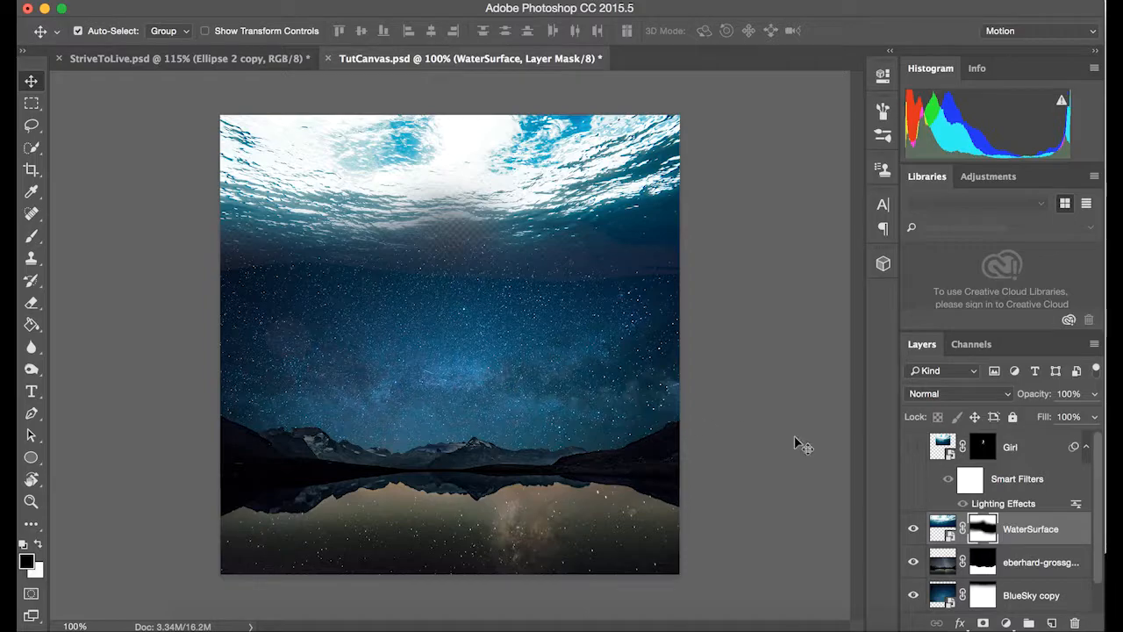
Show the Girl layer and delete its Lighting Effects smart filter
{"action": "left_click", "coordinate": [913, 448]}
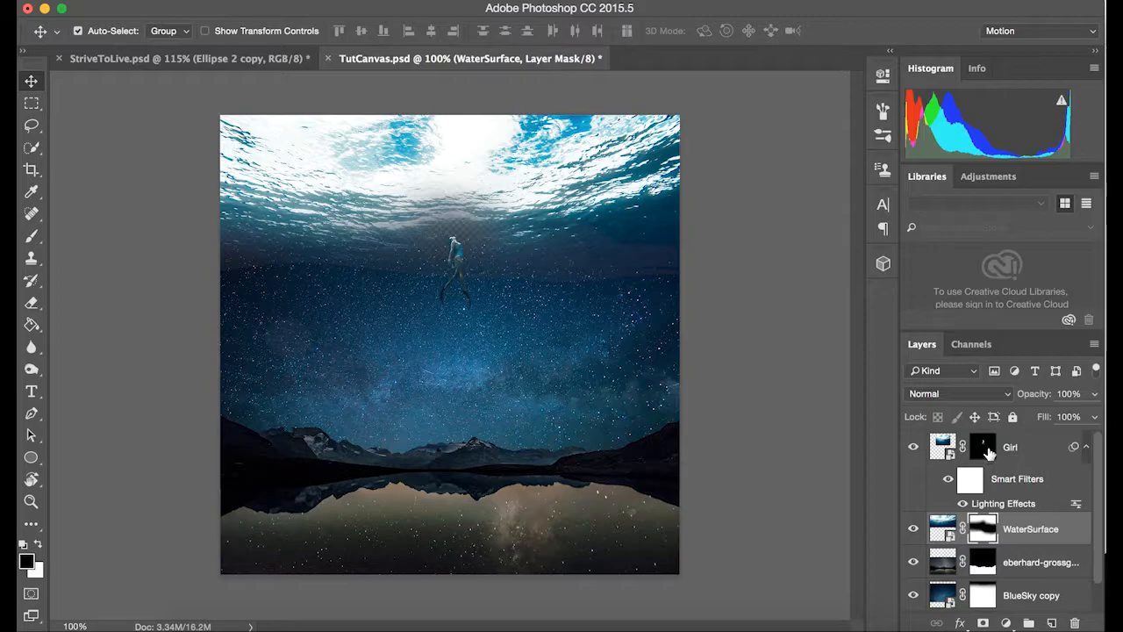
{"action": "right_click", "coordinate": [989, 451]}
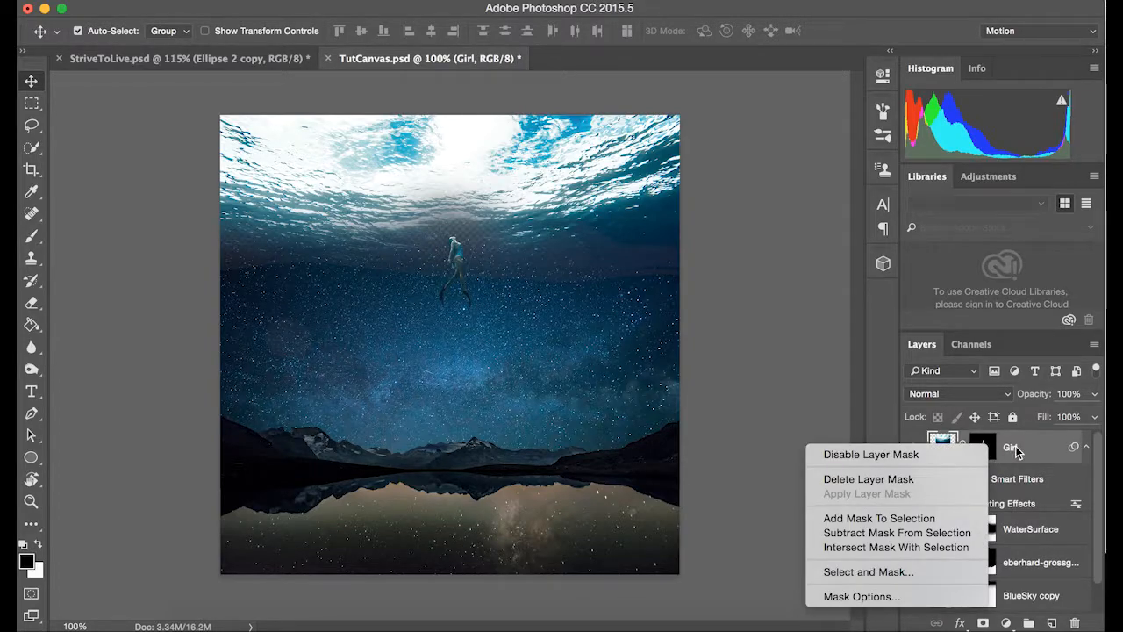
{"action": "left_click", "coordinate": [1016, 451]}
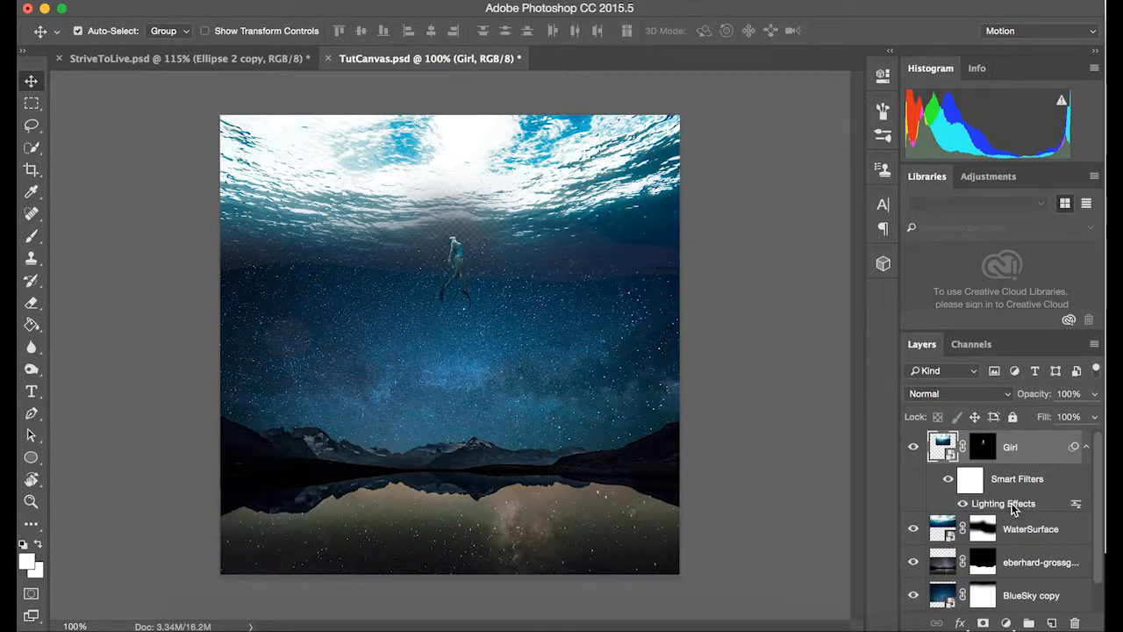
{"action": "right_click", "coordinate": [1013, 508]}
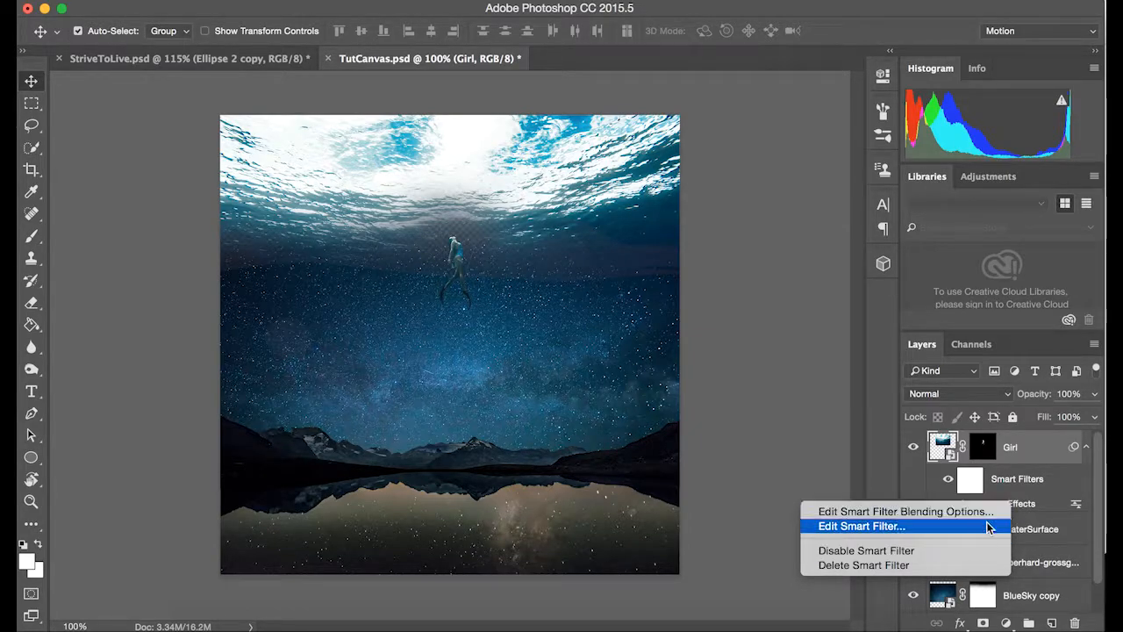
{"action": "left_click", "coordinate": [913, 564]}
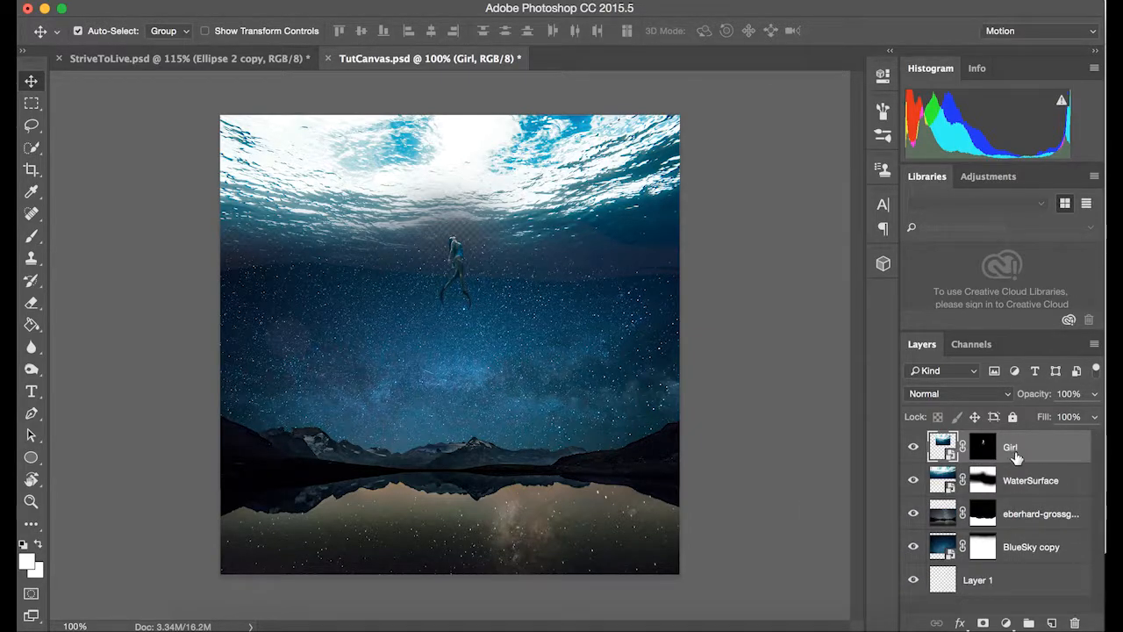
Delete the Girl layer's mask and add a new blank layer mask to it
{"action": "right_click", "coordinate": [989, 447]}
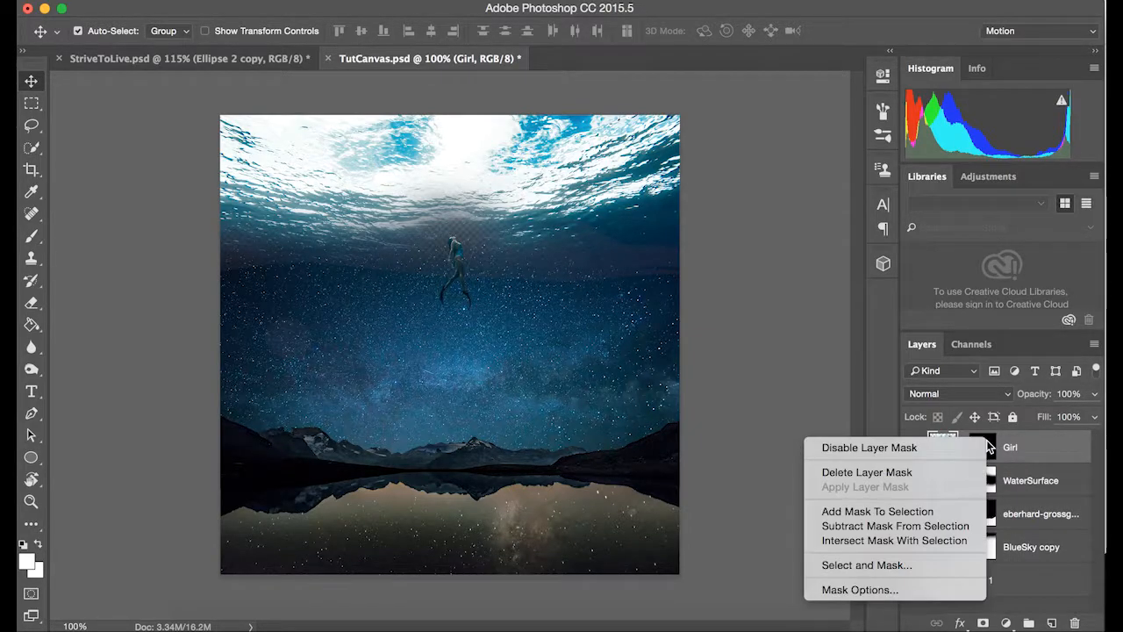
{"action": "left_click", "coordinate": [889, 473]}
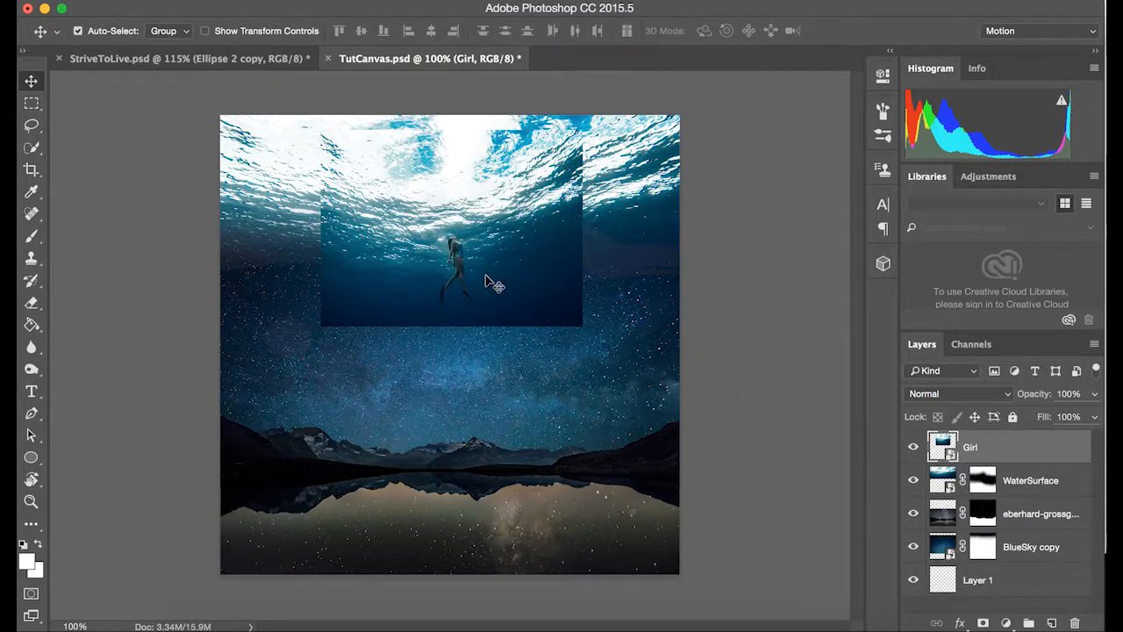
{"action": "scroll", "coordinate": [491, 283], "scroll_direction": "up", "scroll_amount": 3}
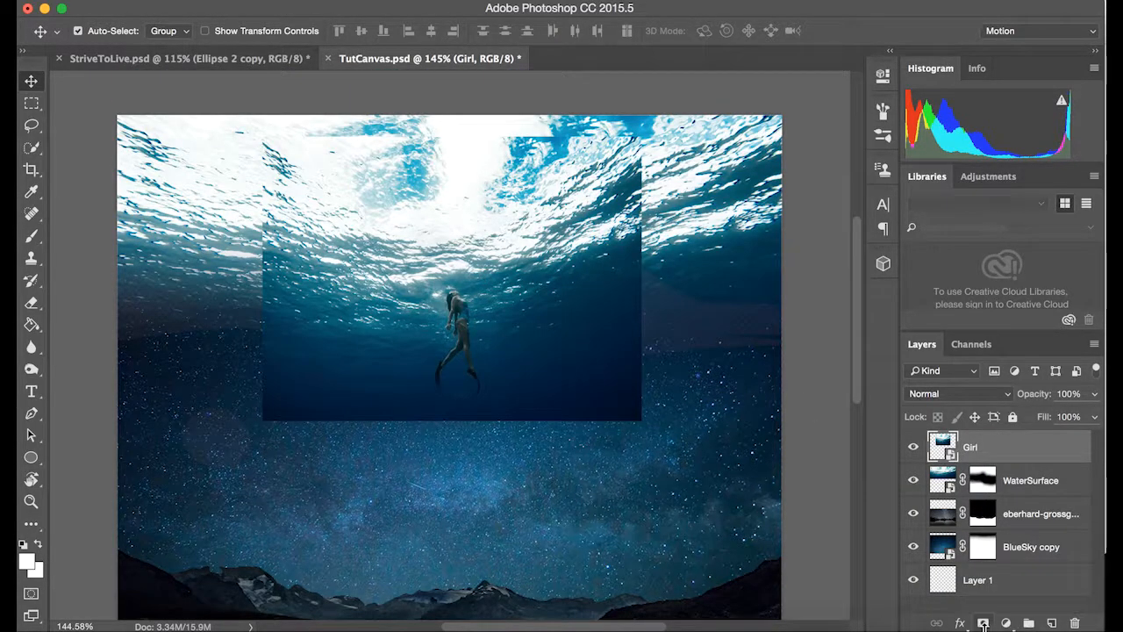
{"action": "left_click", "coordinate": [983, 623]}
Paint black on the Girl mask with a size 200 brush to hide most of the photo around the swimmer
{"action": "key", "text": "b"}
{"action": "key", "text": "x"}
{"action": "mouse_move", "coordinate": [575, 197]}
{"action": "left_mouse_down"}
{"action": "mouse_move", "coordinate": [621, 355]}
{"action": "mouse_move", "coordinate": [606, 382]}
{"action": "mouse_move", "coordinate": [624, 176]}
{"action": "mouse_move", "coordinate": [309, 168]}
{"action": "mouse_move", "coordinate": [250, 393]}
{"action": "mouse_move", "coordinate": [281, 426]}
{"action": "mouse_move", "coordinate": [312, 427]}
{"action": "mouse_move", "coordinate": [305, 236]}
{"action": "mouse_move", "coordinate": [409, 190]}
{"action": "mouse_move", "coordinate": [538, 211]}
{"action": "mouse_move", "coordinate": [562, 254]}
{"action": "mouse_move", "coordinate": [561, 395]}
{"action": "mouse_move", "coordinate": [514, 443]}
{"action": "mouse_move", "coordinate": [412, 456]}
{"action": "mouse_move", "coordinate": [369, 439]}
{"action": "mouse_move", "coordinate": [320, 355]}
{"action": "mouse_move", "coordinate": [367, 256]}
{"action": "mouse_move", "coordinate": [406, 219]}
{"action": "mouse_move", "coordinate": [522, 214]}
{"action": "mouse_move", "coordinate": [542, 271]}
{"action": "left_mouse_up"}
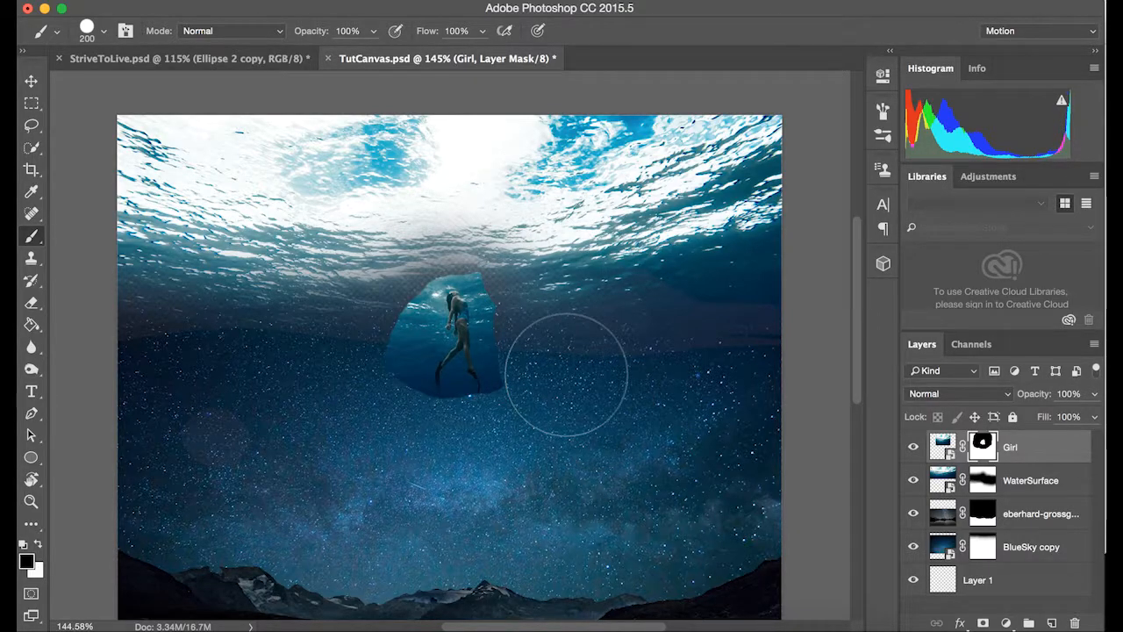
Reduce the brush to size 90 and paint black on the Girl mask closer around the swimmer's body and fins
{"action": "scroll", "coordinate": [546, 358], "scroll_direction": "up", "scroll_amount": 10}
{"action": "key", "text": "bracketleft"}
{"action": "key", "text": "bracketleft"}
{"action": "key", "text": "bracketleft"}
{"action": "key", "text": "bracketleft"}
{"action": "key", "text": "bracketleft"}
{"action": "mouse_move", "coordinate": [601, 276]}
{"action": "left_mouse_down"}
{"action": "mouse_move", "coordinate": [615, 402]}
{"action": "mouse_move", "coordinate": [573, 163]}
{"action": "mouse_move", "coordinate": [521, 114]}
{"action": "mouse_move", "coordinate": [420, 109]}
{"action": "mouse_move", "coordinate": [372, 132]}
{"action": "mouse_move", "coordinate": [337, 179]}
{"action": "mouse_move", "coordinate": [322, 246]}
{"action": "mouse_move", "coordinate": [331, 269]}
{"action": "mouse_move", "coordinate": [349, 272]}
{"action": "mouse_move", "coordinate": [300, 360]}
{"action": "mouse_move", "coordinate": [285, 436]}
{"action": "mouse_move", "coordinate": [308, 464]}
{"action": "left_mouse_up"}
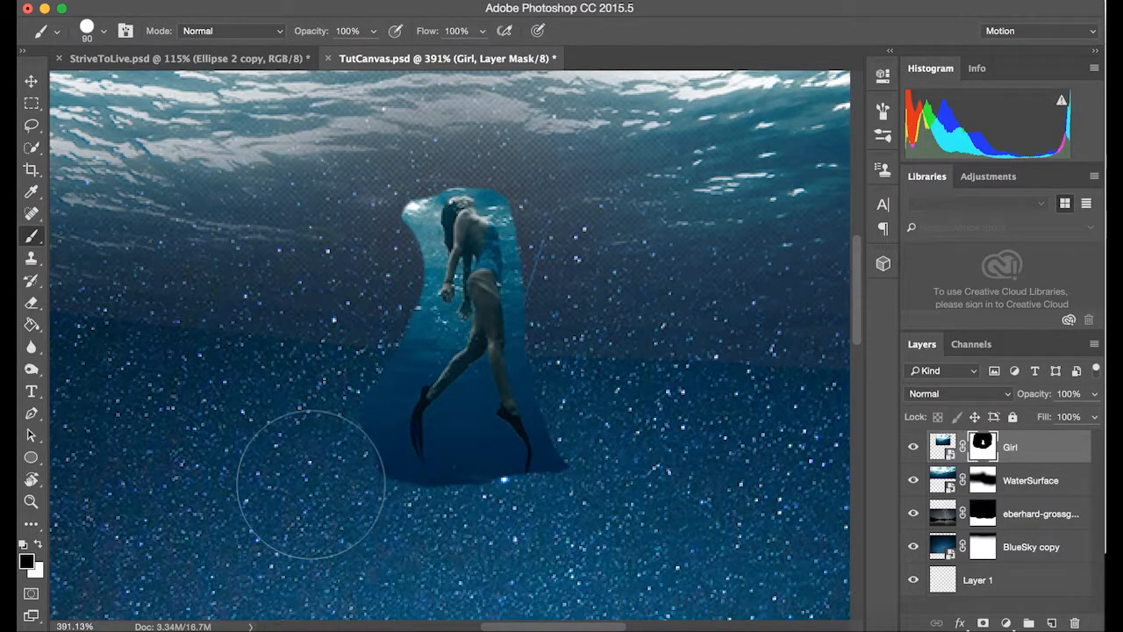
Examine how the masked swimmer blends with the water and starry sky, up close and in the whole composition
{"action": "scroll", "coordinate": [308, 465], "scroll_direction": "down", "scroll_amount": 2}
{"action": "scroll", "coordinate": [310, 483], "scroll_direction": "down", "scroll_amount": 2}
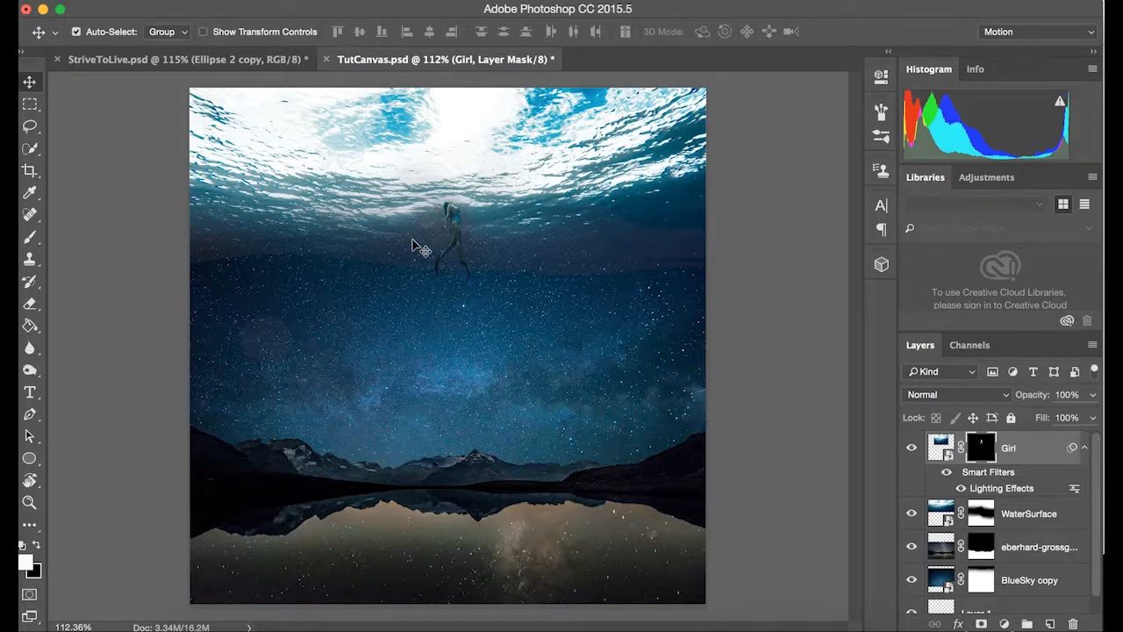
{"action": "scroll", "coordinate": [413, 245], "scroll_direction": "up", "scroll_amount": 3}
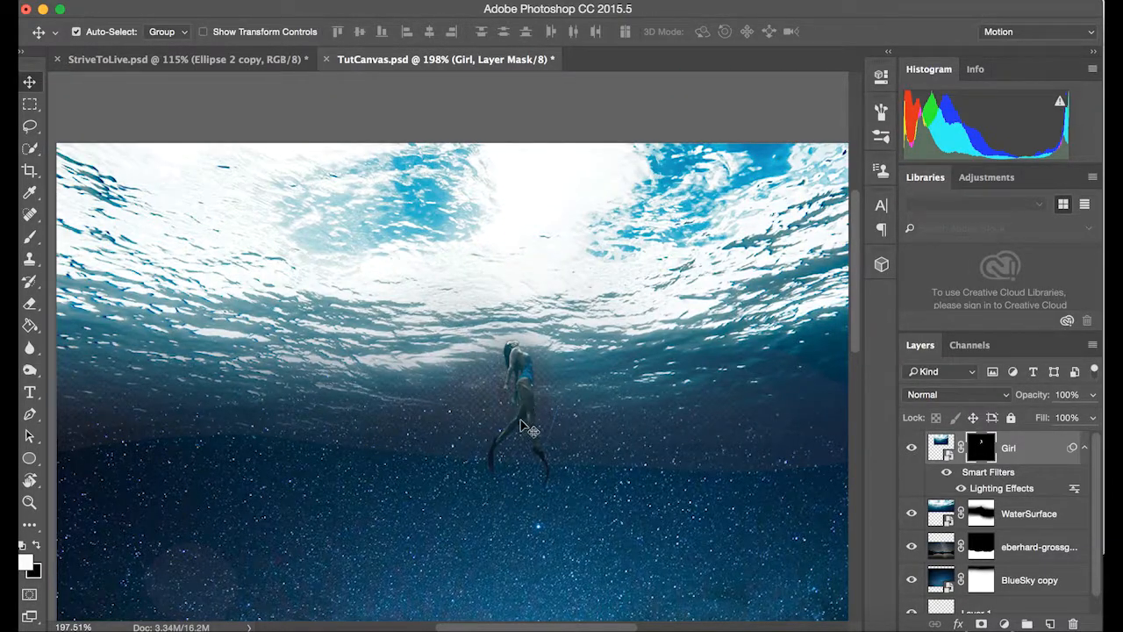
{"action": "scroll", "coordinate": [482, 451], "scroll_direction": "down", "scroll_amount": 1}
{"action": "scroll", "coordinate": [600, 254], "scroll_direction": "down", "scroll_amount": 2}
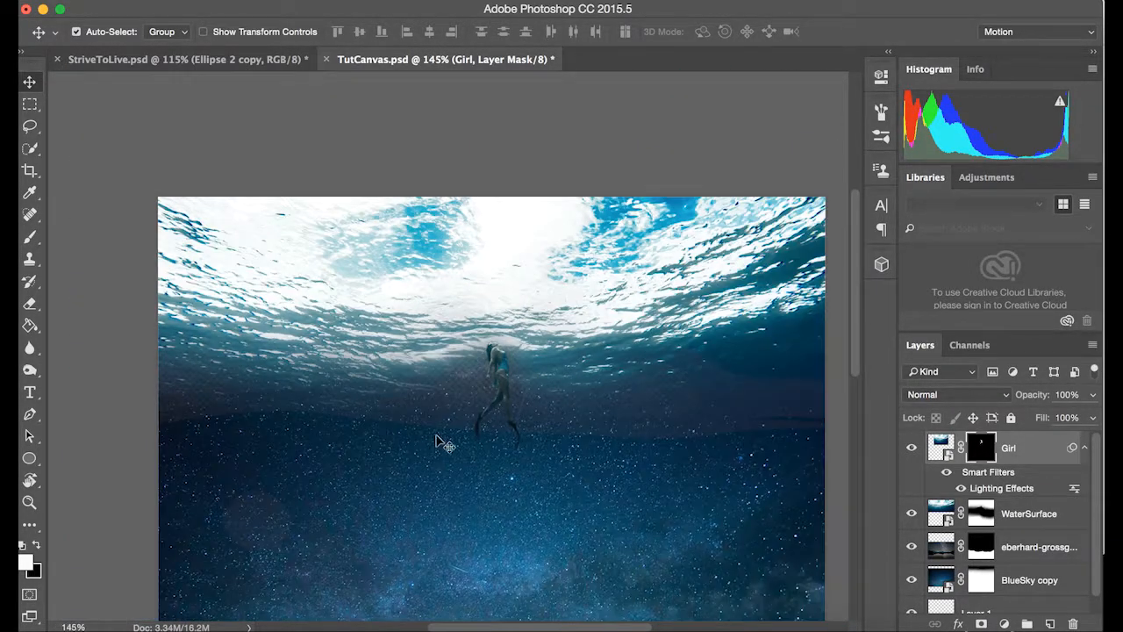
{"action": "scroll", "coordinate": [640, 348], "scroll_direction": "down", "scroll_amount": 1}
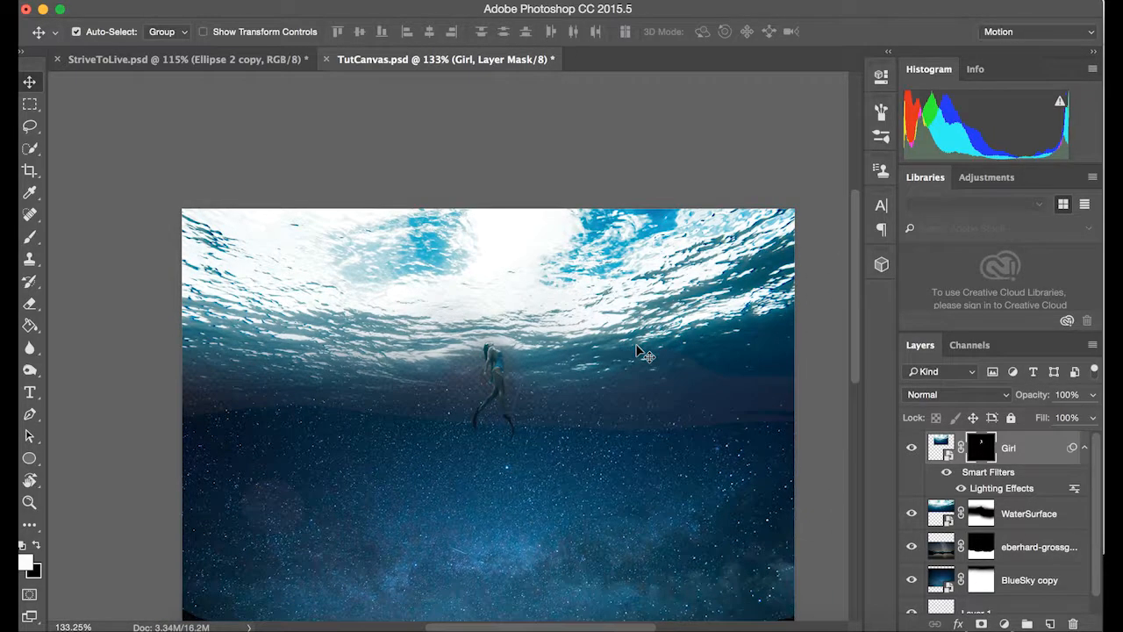
{"action": "scroll", "coordinate": [639, 350], "scroll_direction": "down", "scroll_amount": 2}
{"action": "scroll", "coordinate": [641, 351], "scroll_direction": "down", "scroll_amount": 2}
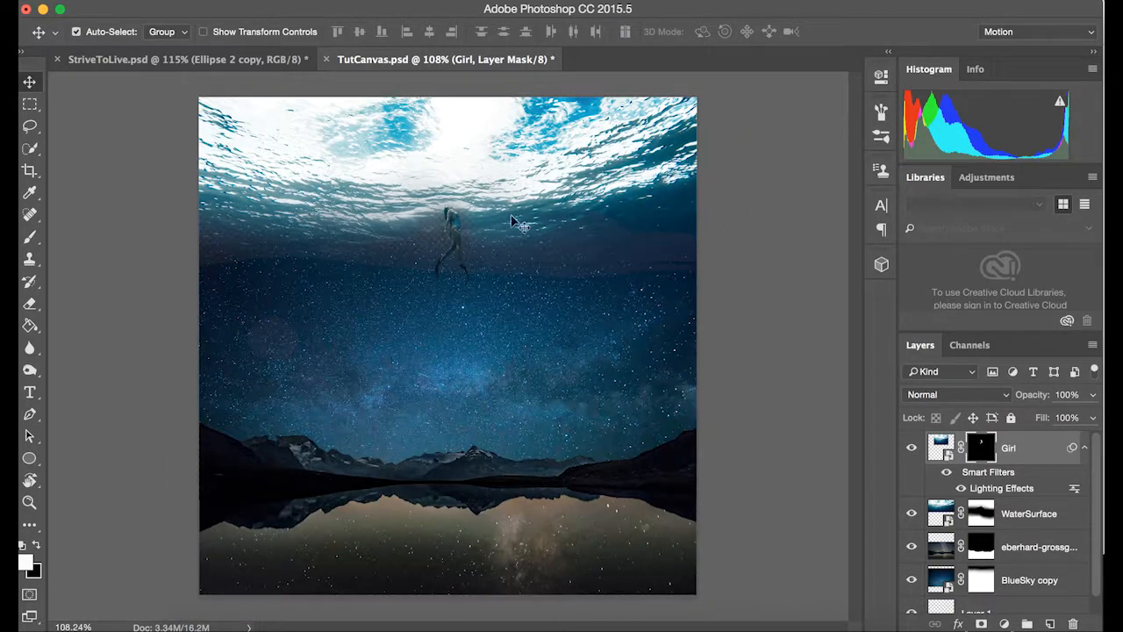
Compare the TutCanvas.psd composition with the finished StriveToLive.psd artwork and return to TutCanvas.psd
{"action": "left_click", "coordinate": [242, 63]}
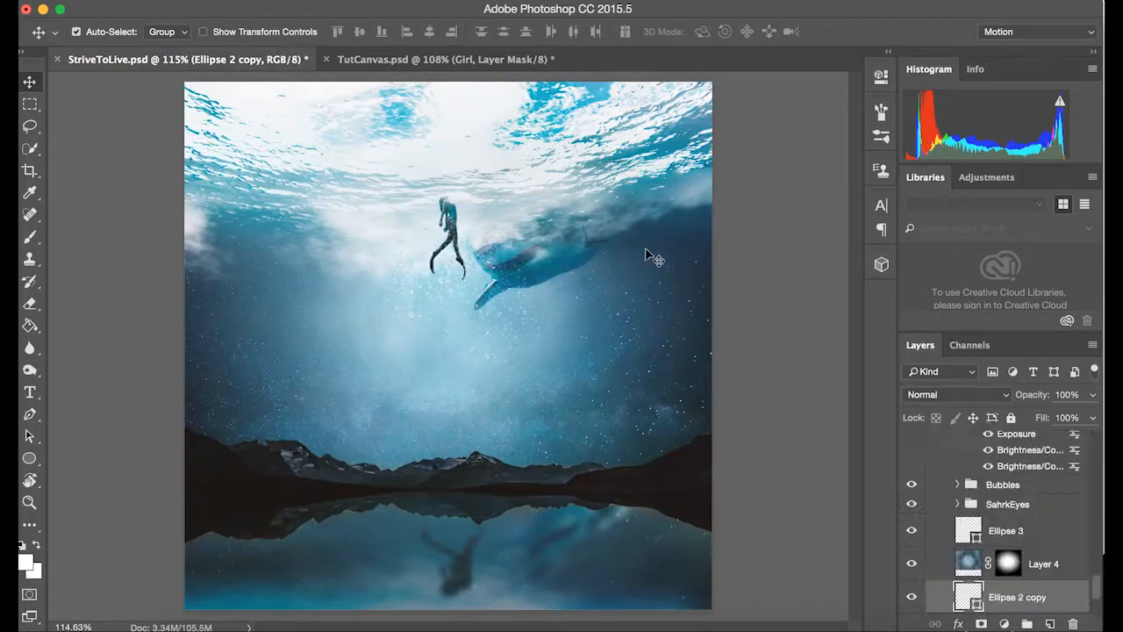
{"action": "left_click", "coordinate": [395, 58]}
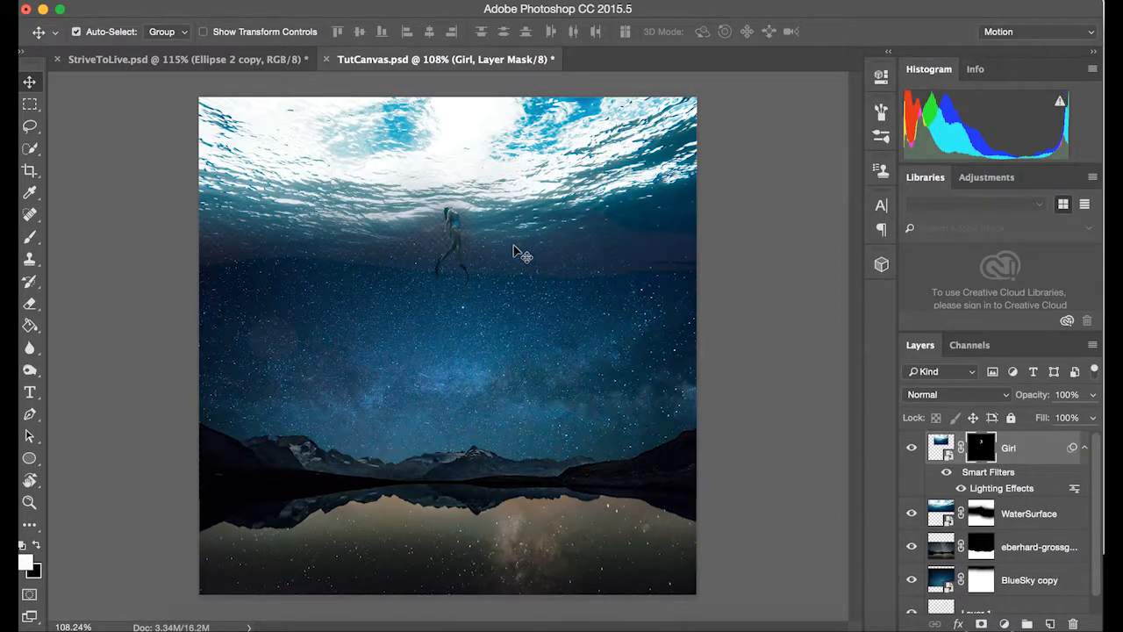
{"action": "left_click", "coordinate": [255, 66]}
{"action": "scroll", "coordinate": [1056, 462], "scroll_direction": "up", "scroll_amount": 5}
{"action": "scroll", "coordinate": [1056, 462], "scroll_direction": "down", "scroll_amount": 5}
{"action": "key", "text": "ctrl+Tab"}
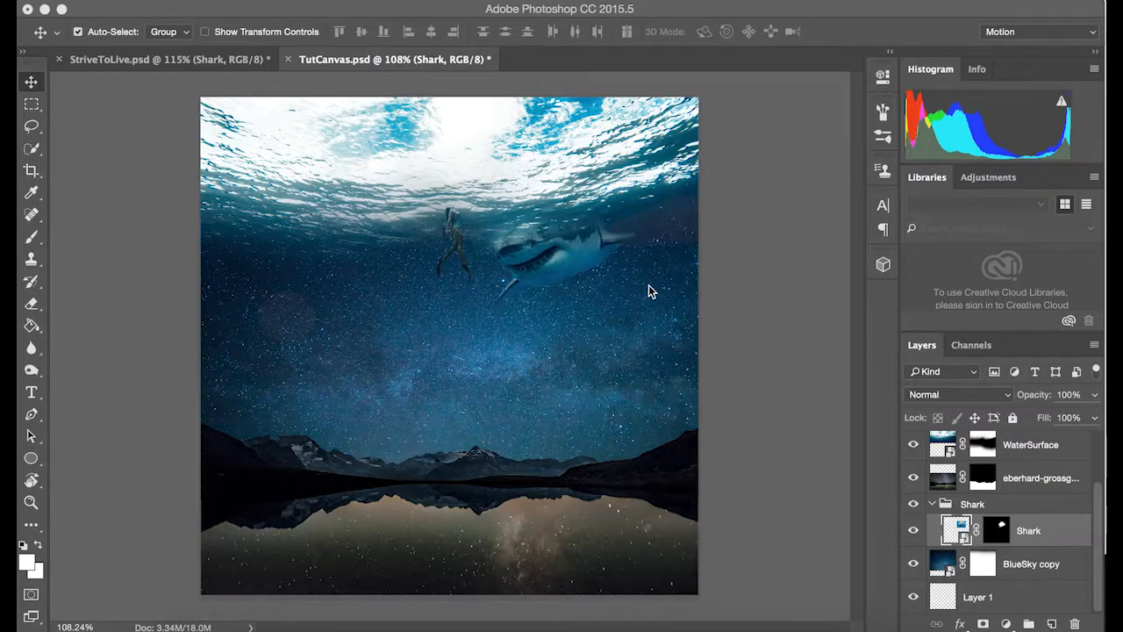
Delete the Shark layer's mask and add a new blank layer mask to it
{"action": "right_click", "coordinate": [988, 530]}
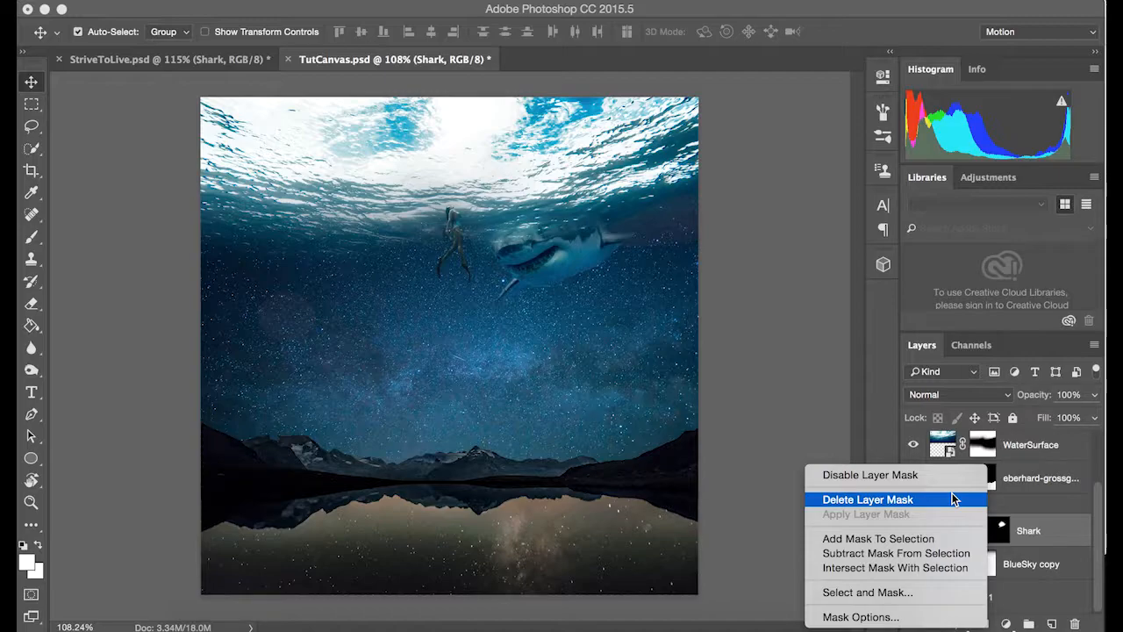
{"action": "left_click", "coordinate": [954, 499]}
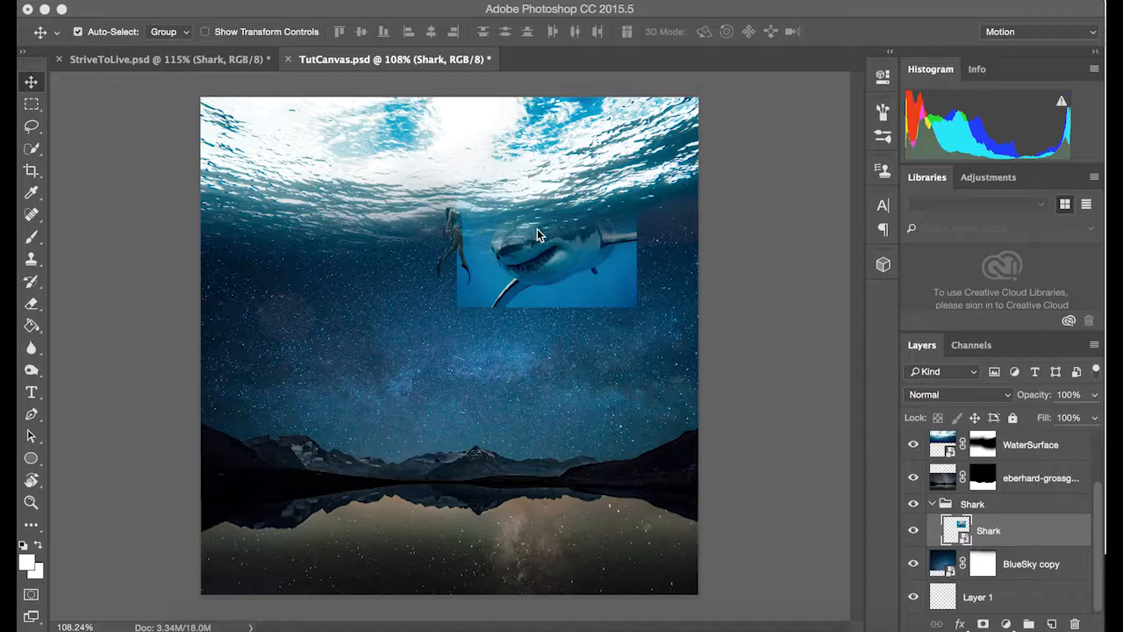
{"action": "key", "text": "super+equal"}
{"action": "scroll", "coordinate": [542, 235], "scroll_direction": "up", "scroll_amount": 3}
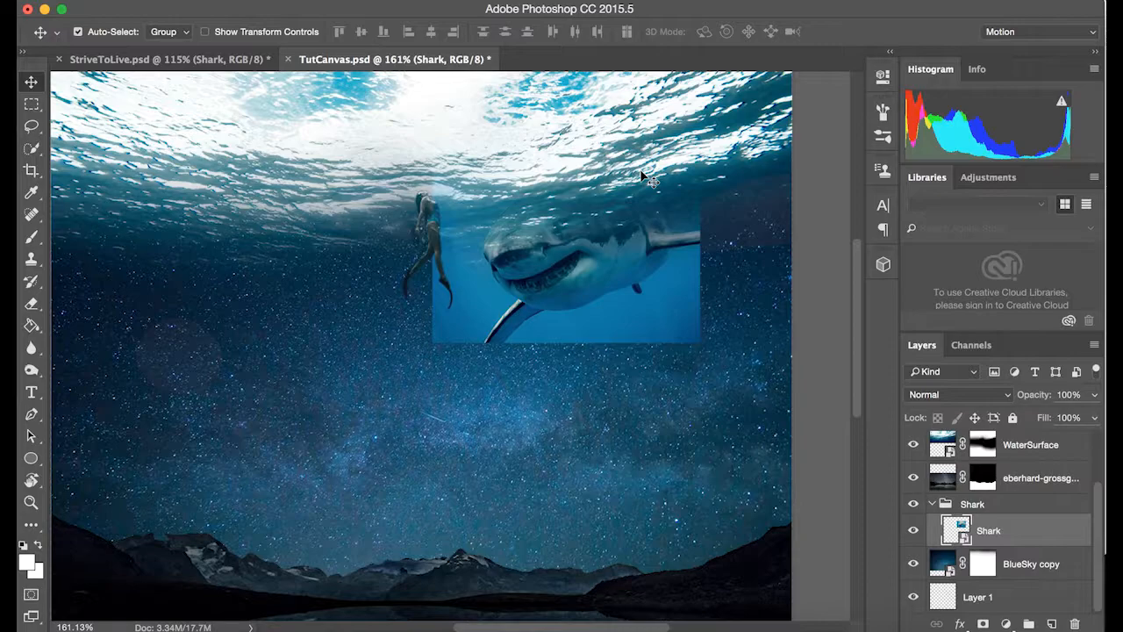
{"action": "left_click", "coordinate": [983, 624]}
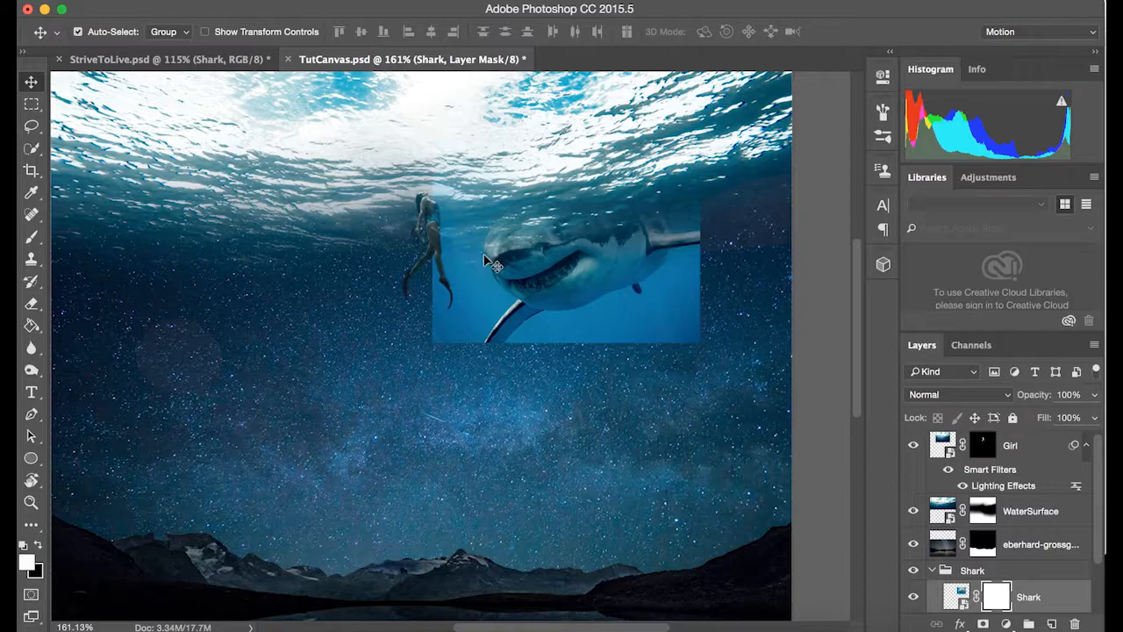
Quick-select the shark and subtract the surrounding water beside its head and below its belly from the selection
{"action": "key", "text": "w"}
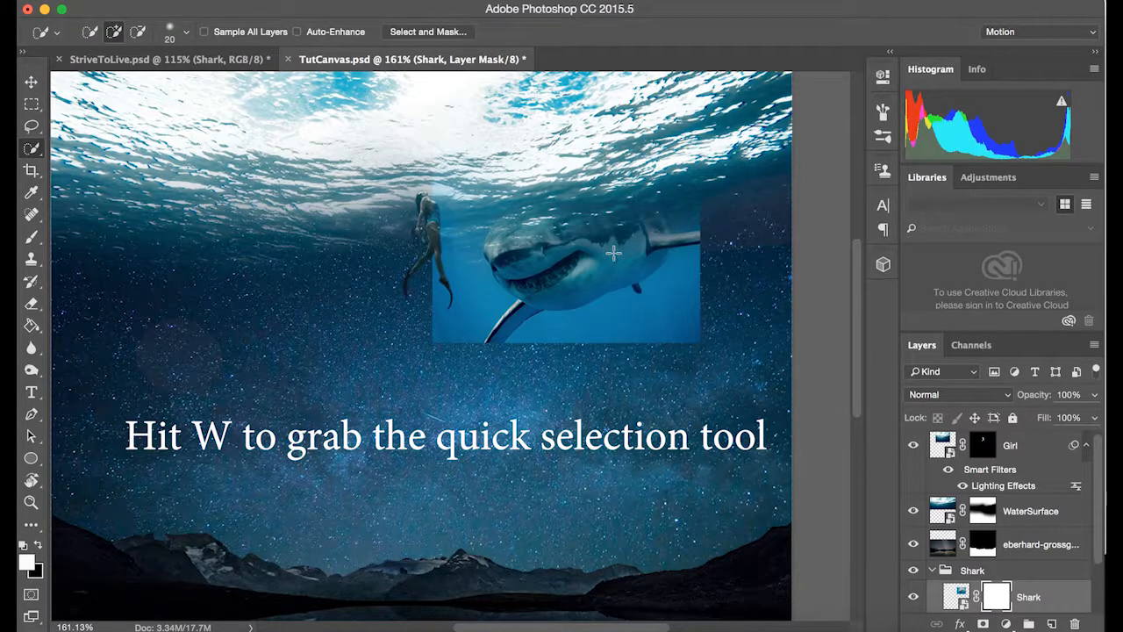
{"action": "mouse_move", "coordinate": [612, 251]}
{"action": "left_mouse_down"}
{"action": "mouse_move", "coordinate": [594, 246]}
{"action": "mouse_move", "coordinate": [565, 263]}
{"action": "mouse_move", "coordinate": [551, 233]}
{"action": "mouse_move", "coordinate": [526, 262]}
{"action": "mouse_move", "coordinate": [523, 237]}
{"action": "mouse_move", "coordinate": [544, 215]}
{"action": "left_mouse_up"}
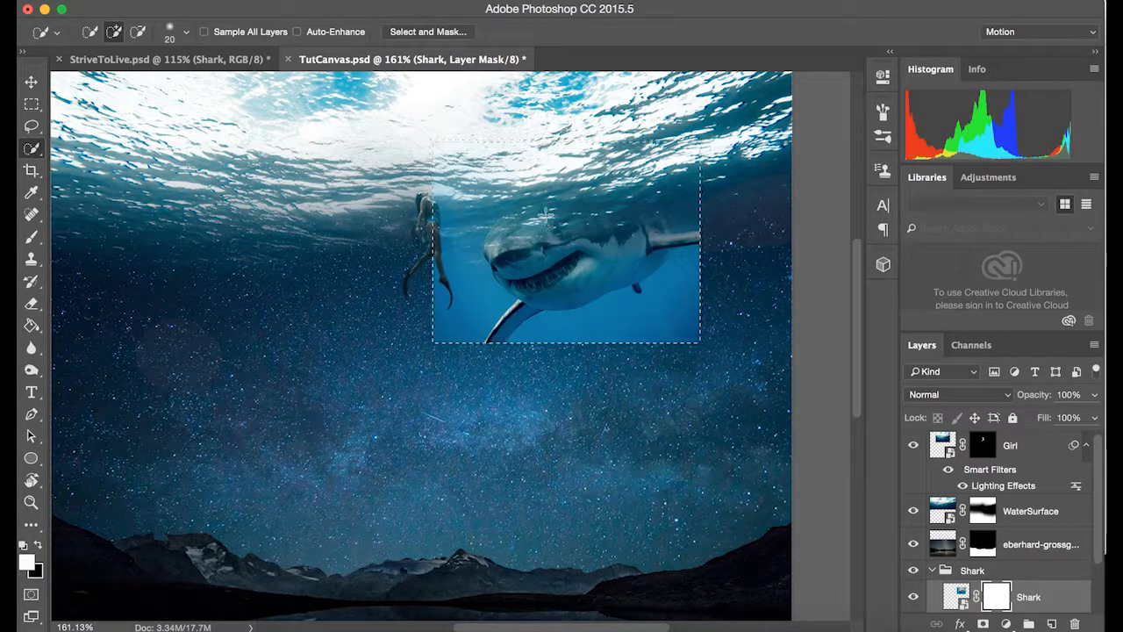
{"action": "key", "text": "alt"}
{"action": "left_click_drag", "start_coordinate": [474, 182], "coordinate": [466, 288]}
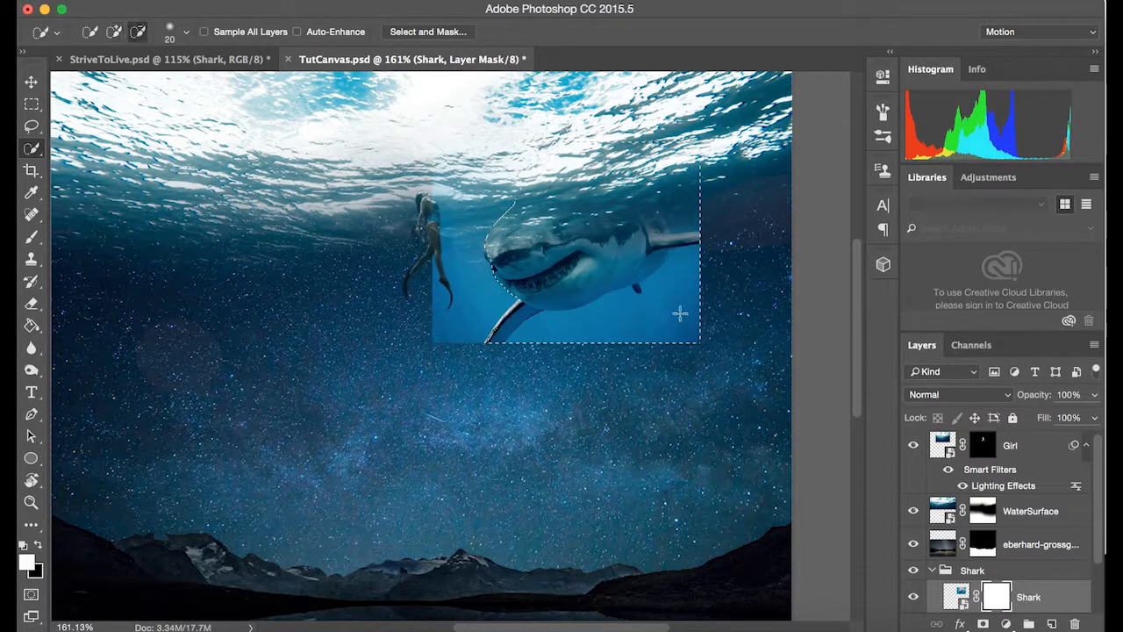
{"action": "left_click_drag", "start_coordinate": [629, 321], "coordinate": [629, 325]}
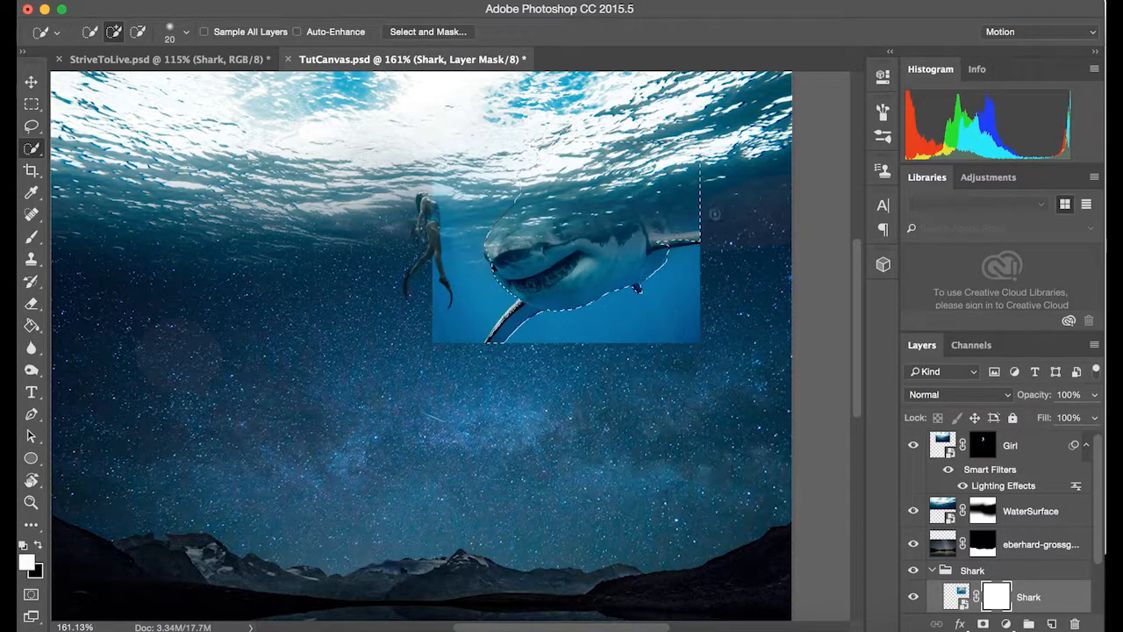
Delete the Shark layer's blank mask and add a new mask made from the shark selection
{"action": "right_click", "coordinate": [999, 597]}
{"action": "left_click", "coordinate": [964, 501]}
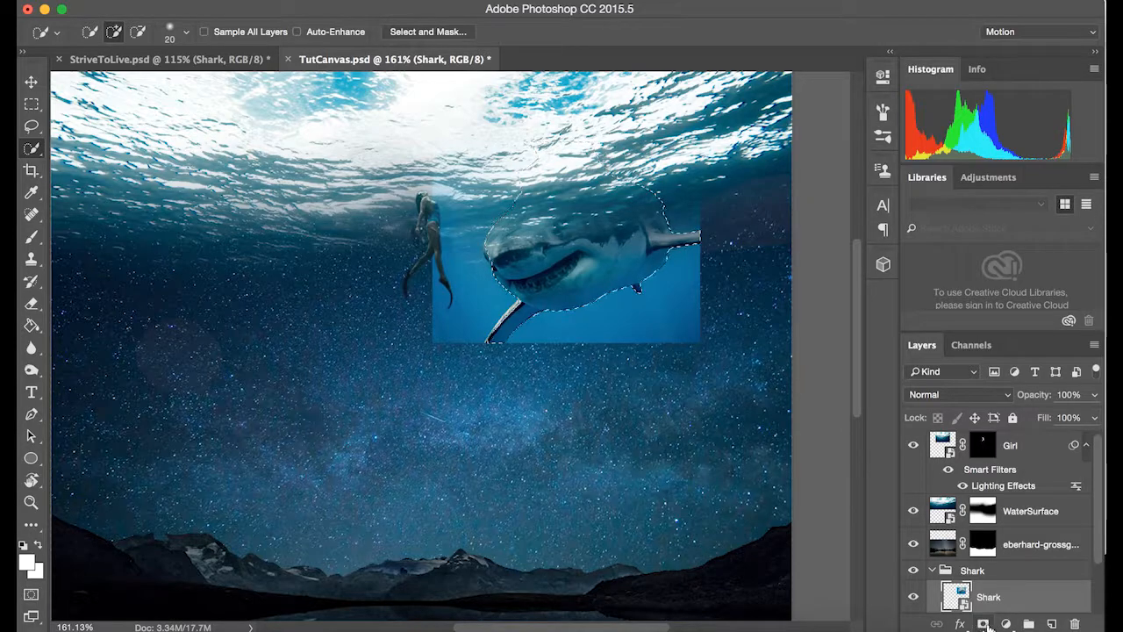
{"action": "left_click", "coordinate": [984, 624]}
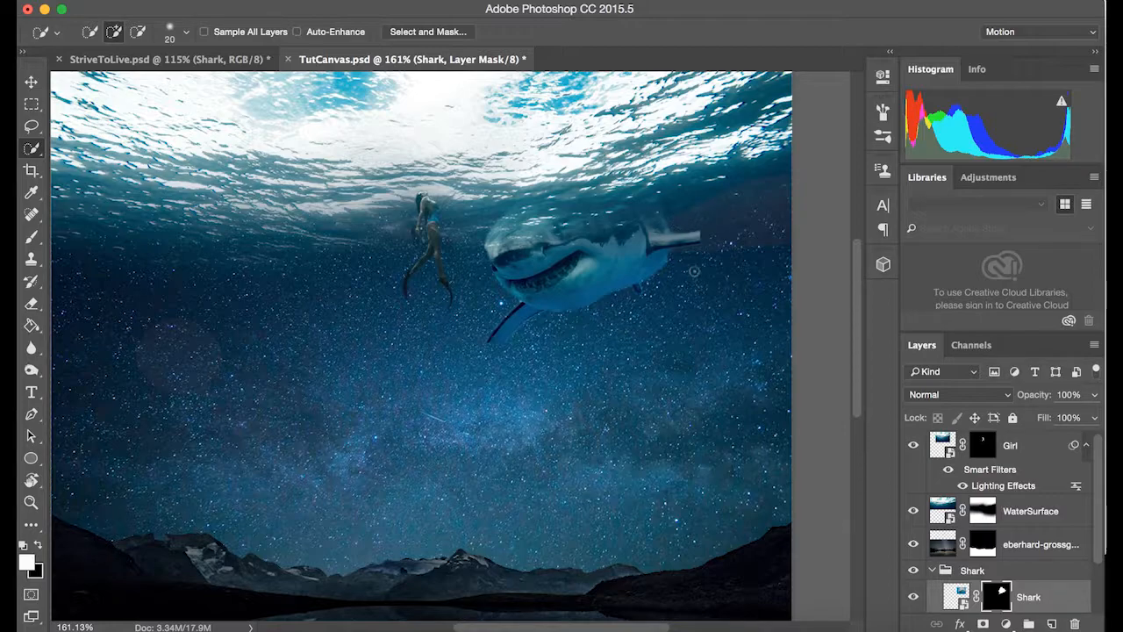
Rotate the masked shark by -5.92° and move it slightly up to X 749.07 px, Y 283.37 px
{"action": "key", "text": "ctrl+t"}
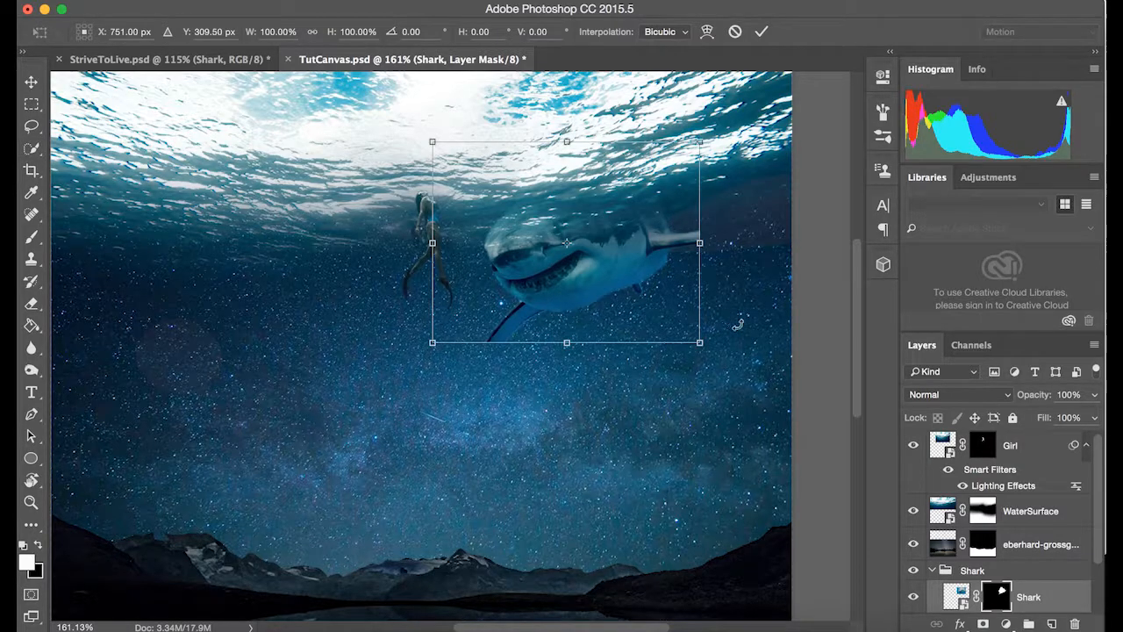
{"action": "left_click_drag", "start_coordinate": [709, 375], "coordinate": [669, 267]}
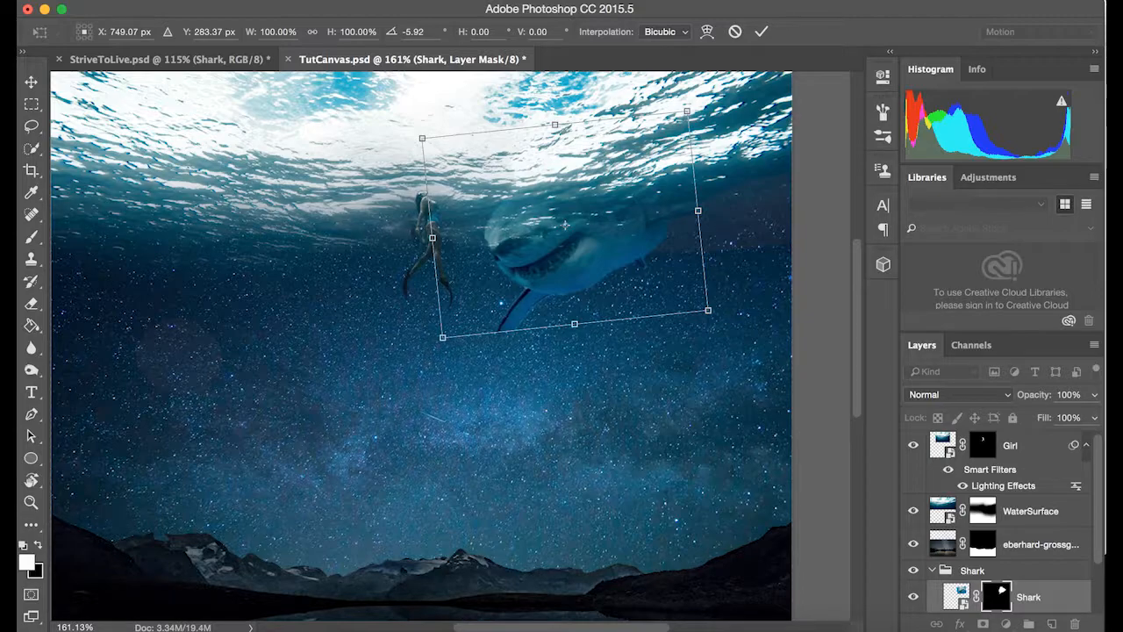
{"action": "left_click", "coordinate": [761, 31]}
Set up a black brush of size 15 for retouching the Shark layer mask around the shark's underside
{"action": "left_click", "coordinate": [38, 544]}
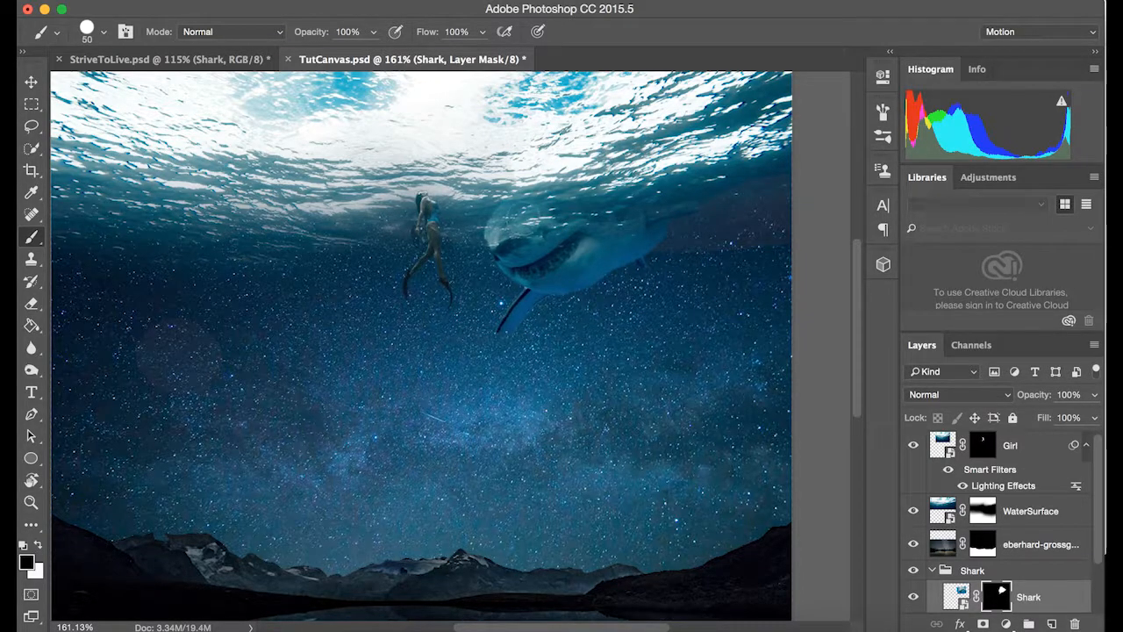
{"action": "key", "text": "super+equal"}
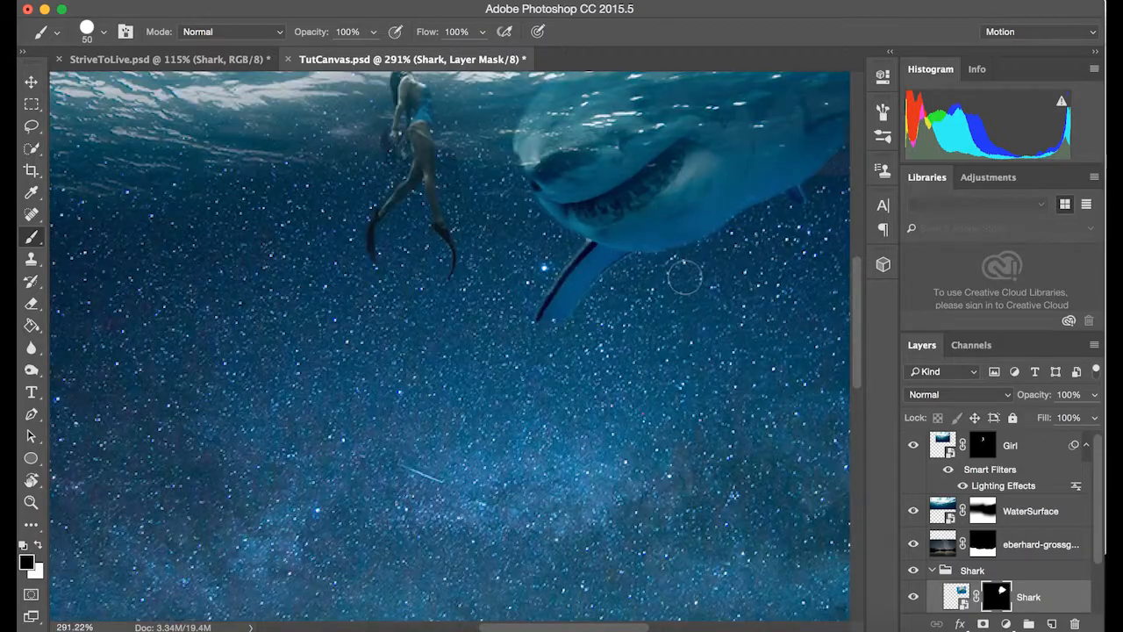
{"action": "scroll", "coordinate": [686, 278], "scroll_direction": "up", "scroll_amount": 2}
{"action": "key", "text": "bracketleft"}
{"action": "key", "text": "bracketleft"}
{"action": "key", "text": "bracketleft"}
{"action": "key", "text": "bracketleft"}
{"action": "key", "text": "bracketleft"}
{"action": "key", "text": "bracketleft"}
{"action": "key", "text": "bracketleft"}
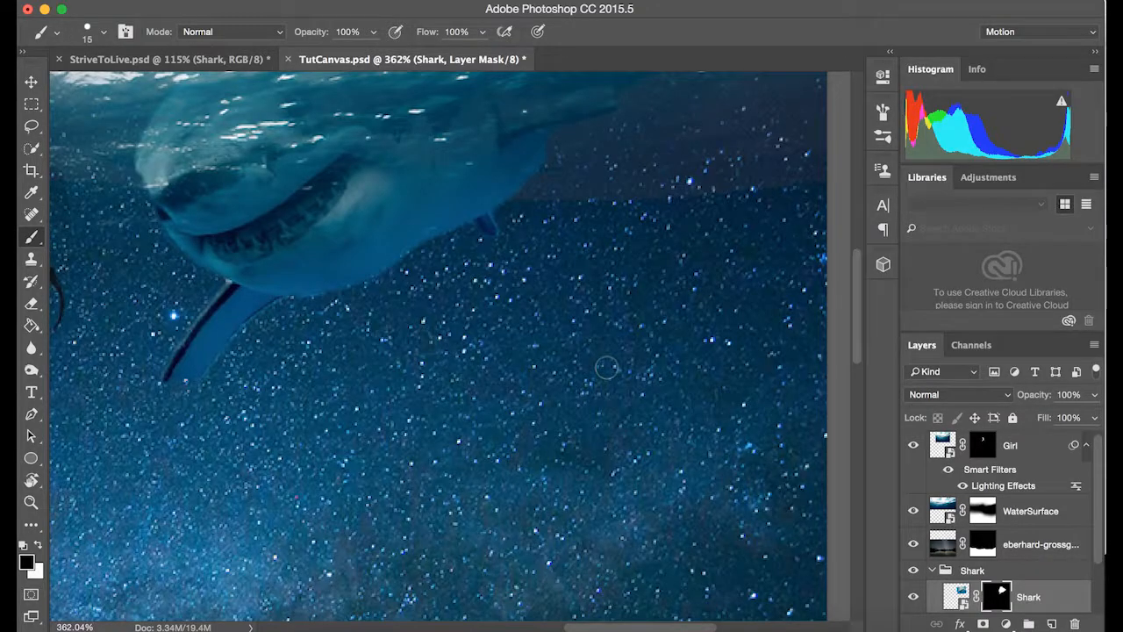
{"action": "scroll", "coordinate": [607, 368], "scroll_direction": "up", "scroll_amount": 5}
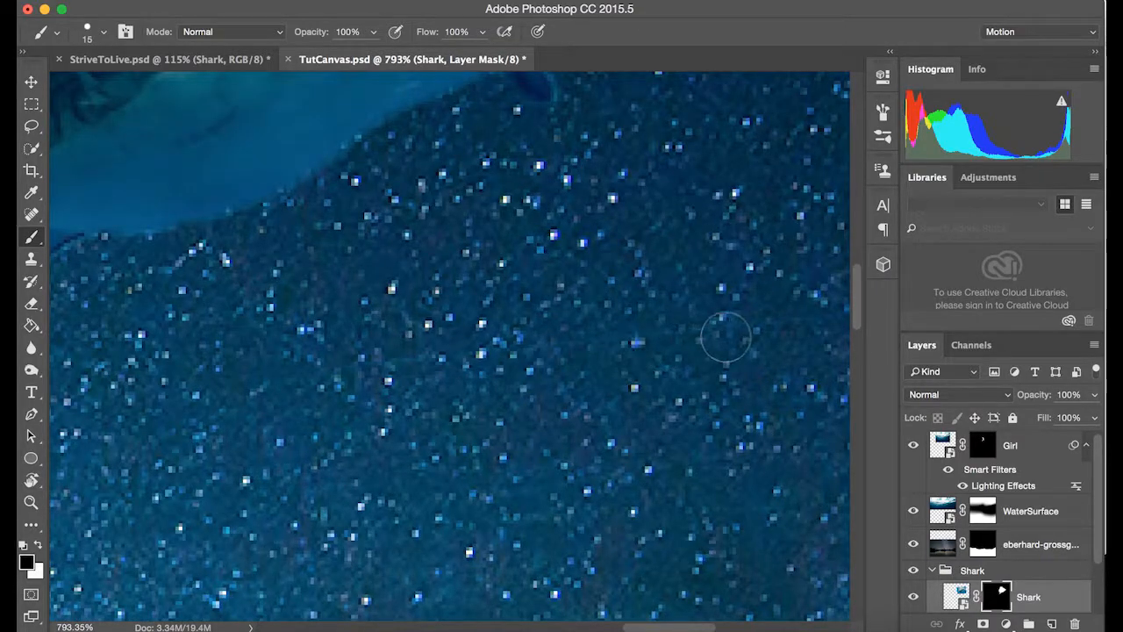
Collapse the Shark group and view the whole composition
{"action": "scroll", "coordinate": [306, 379], "scroll_direction": "down", "scroll_amount": 5}
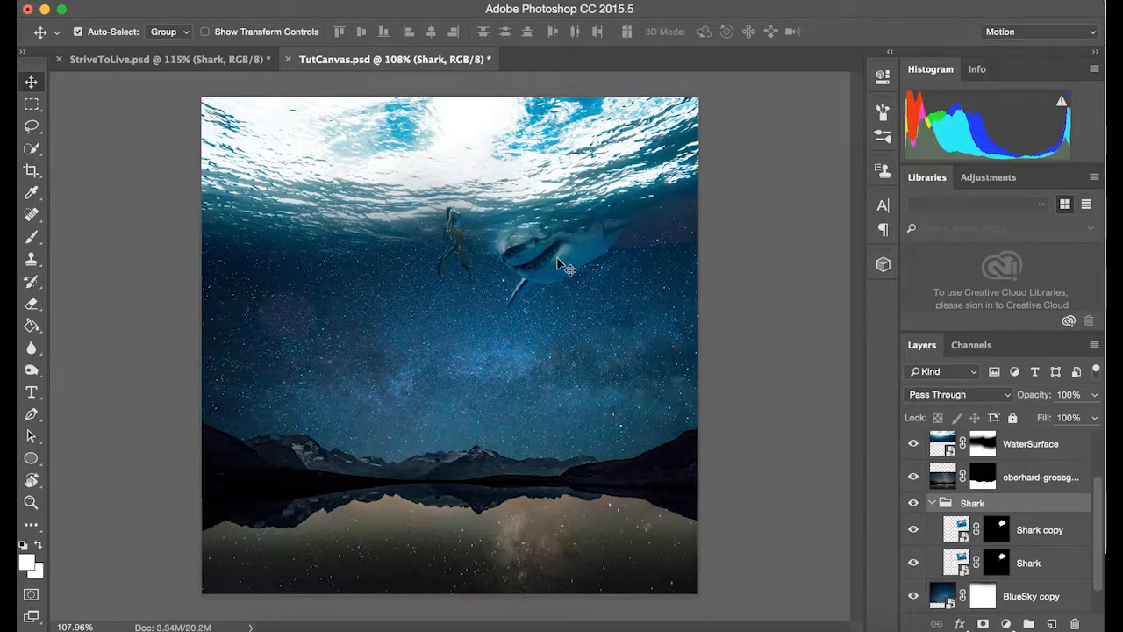
{"action": "left_click", "coordinate": [932, 503]}
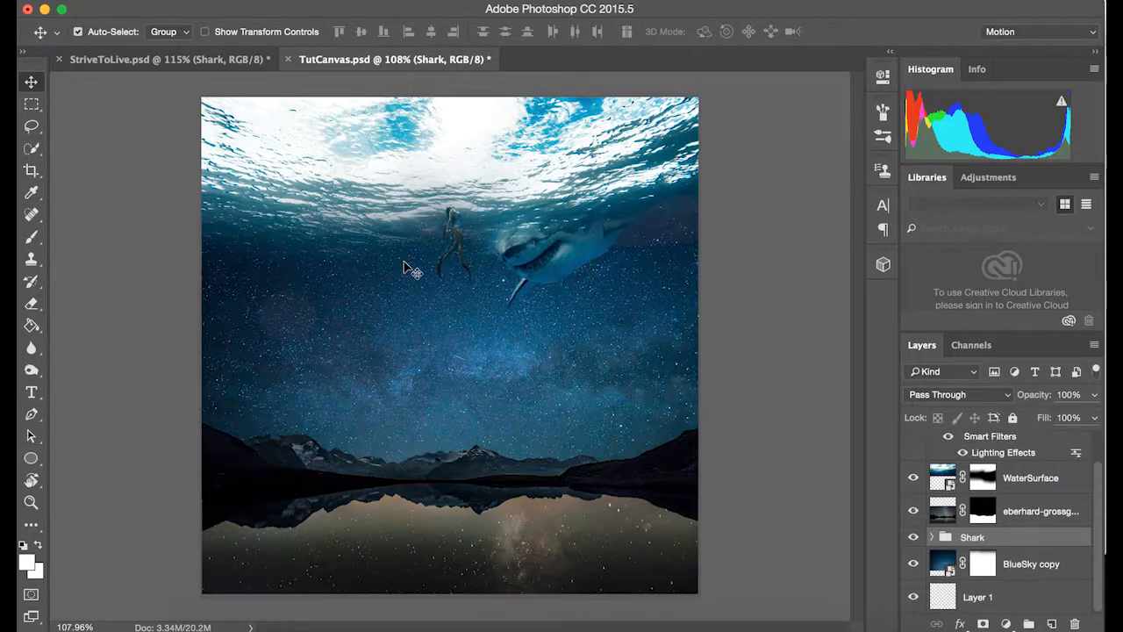
{"action": "scroll", "coordinate": [411, 267], "scroll_direction": "up", "scroll_amount": 2}
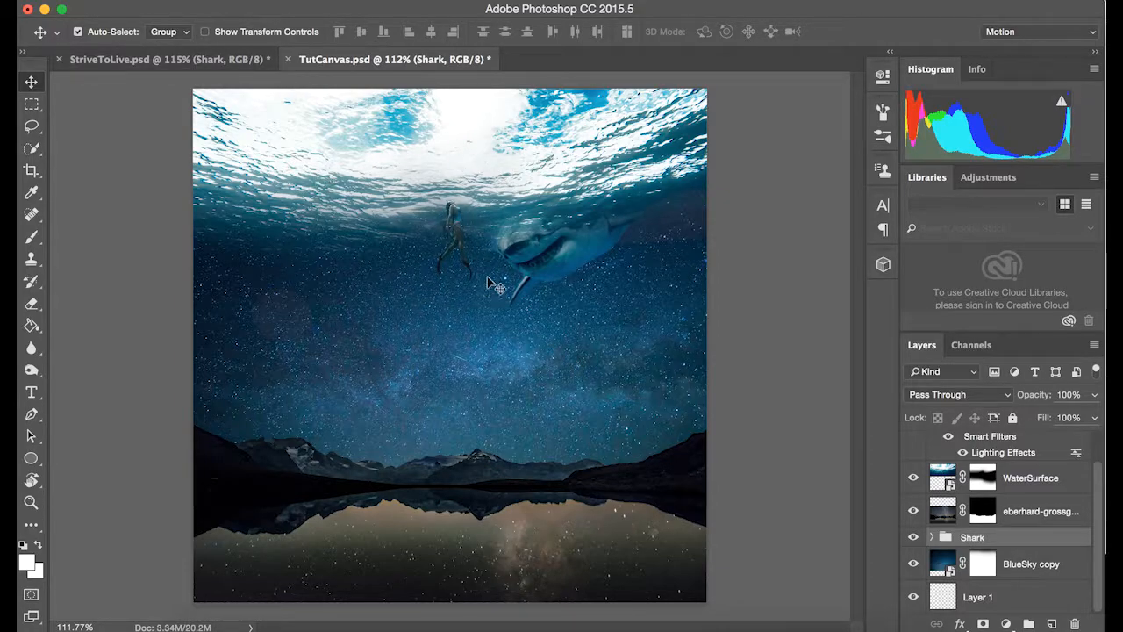
Switch to the StriveToLive.psd document and look through its layer stack around the Girl and mist1 copy layers
{"action": "left_click", "coordinate": [219, 61]}
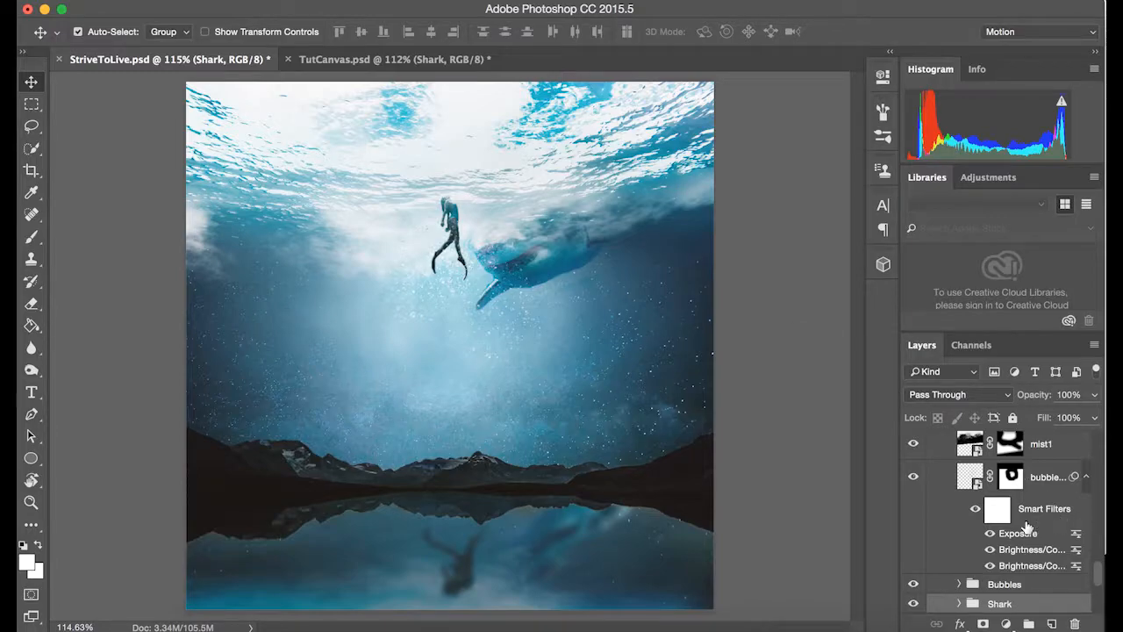
{"action": "scroll", "coordinate": [1026, 525], "scroll_direction": "up", "scroll_amount": 1}
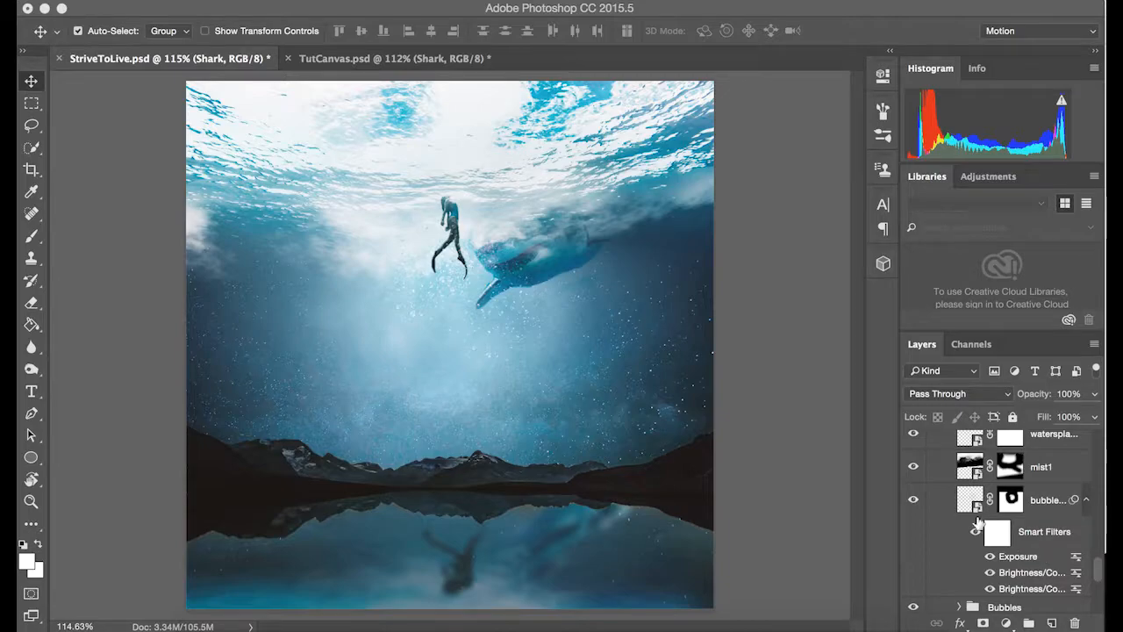
{"action": "scroll", "coordinate": [976, 523], "scroll_direction": "up", "scroll_amount": 5}
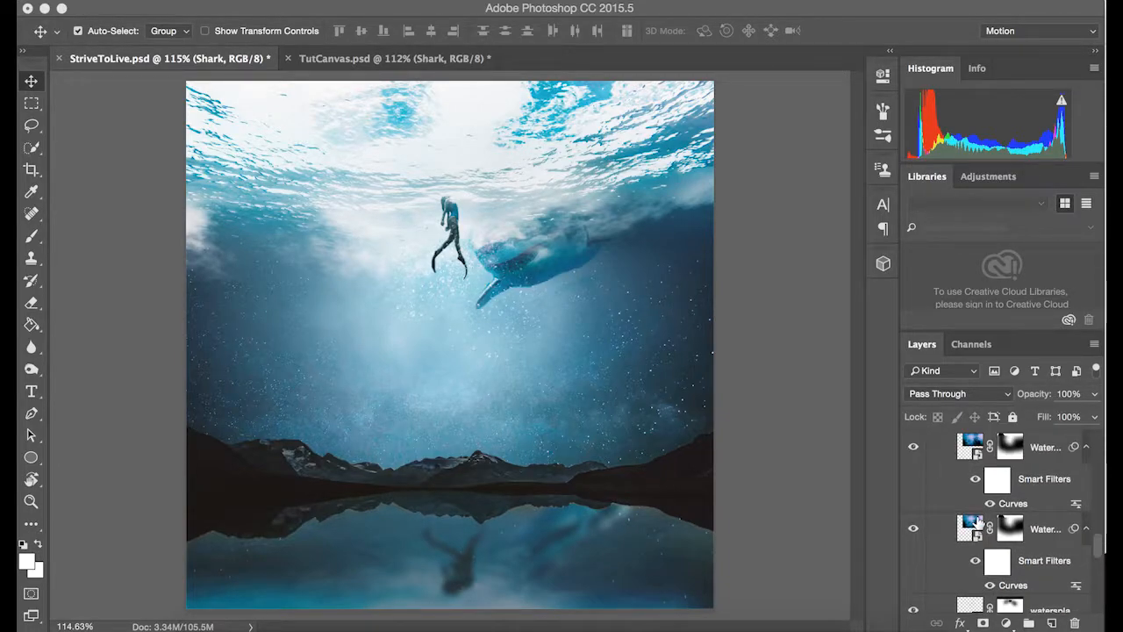
{"action": "scroll", "coordinate": [977, 524], "scroll_direction": "up", "scroll_amount": 4}
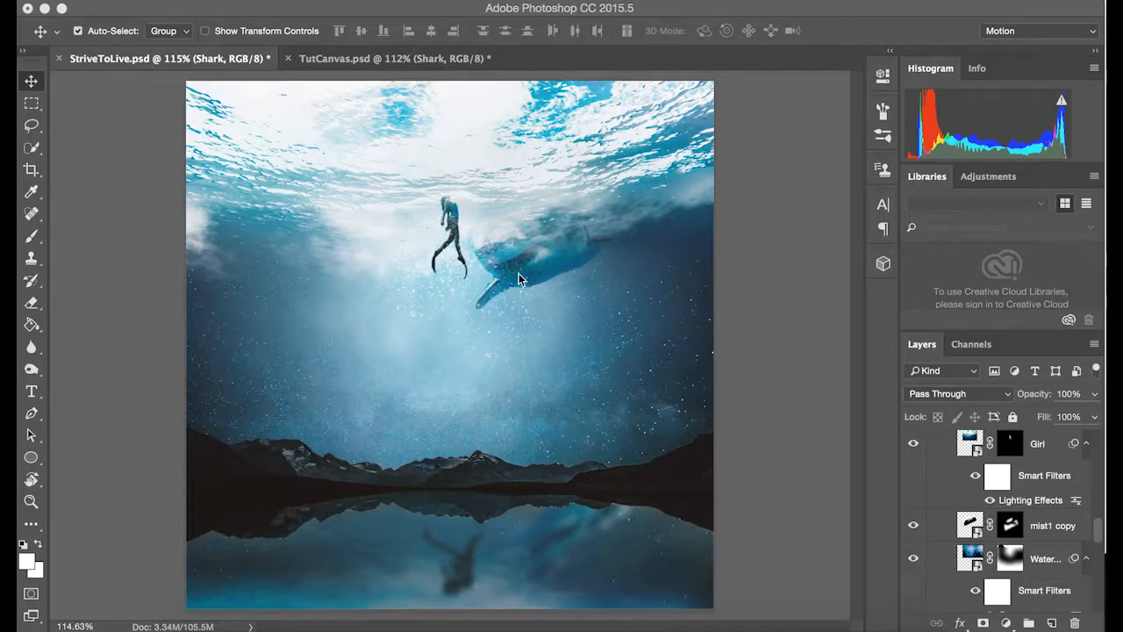
{"action": "scroll", "coordinate": [1049, 560], "scroll_direction": "up", "scroll_amount": 2}
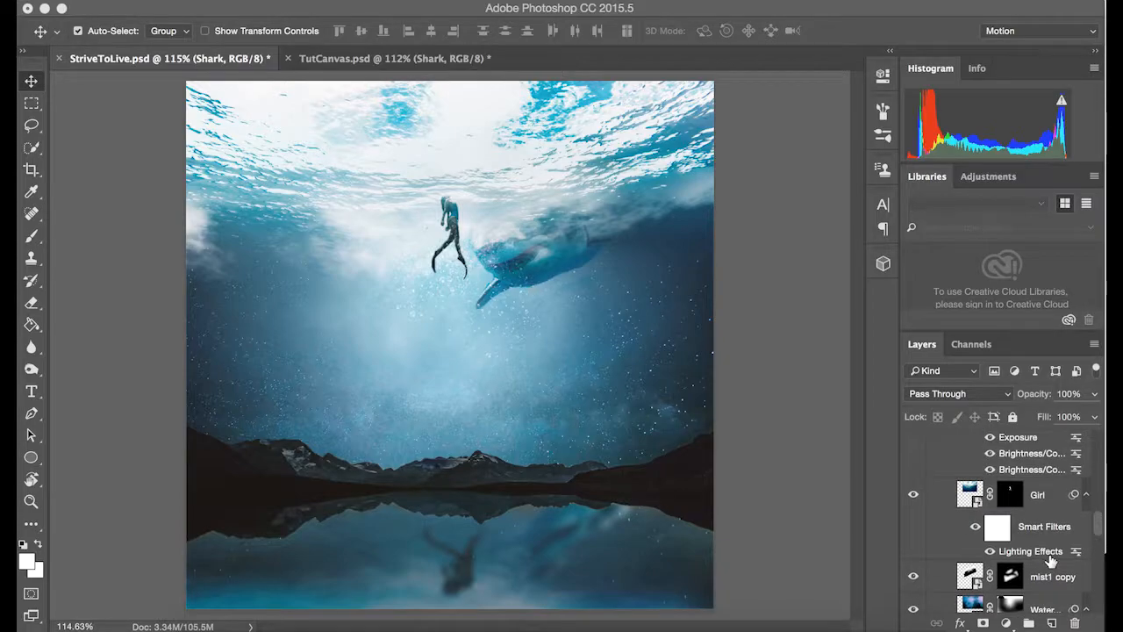
{"action": "scroll", "coordinate": [935, 549], "scroll_direction": "down", "scroll_amount": 5}
{"action": "scroll", "coordinate": [937, 553], "scroll_direction": "up", "scroll_amount": 1}
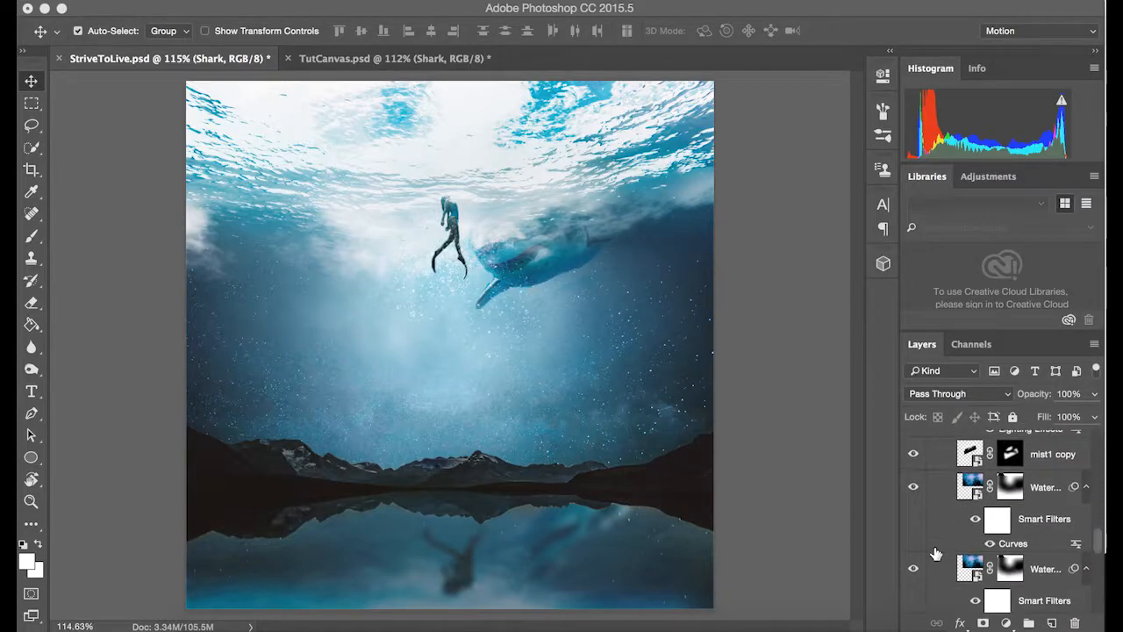
Compare the finished artwork with the mist1 copy layer hidden and shown
{"action": "left_click", "coordinate": [913, 455]}
{"action": "left_click", "coordinate": [912, 456]}
{"action": "left_click", "coordinate": [914, 456]}
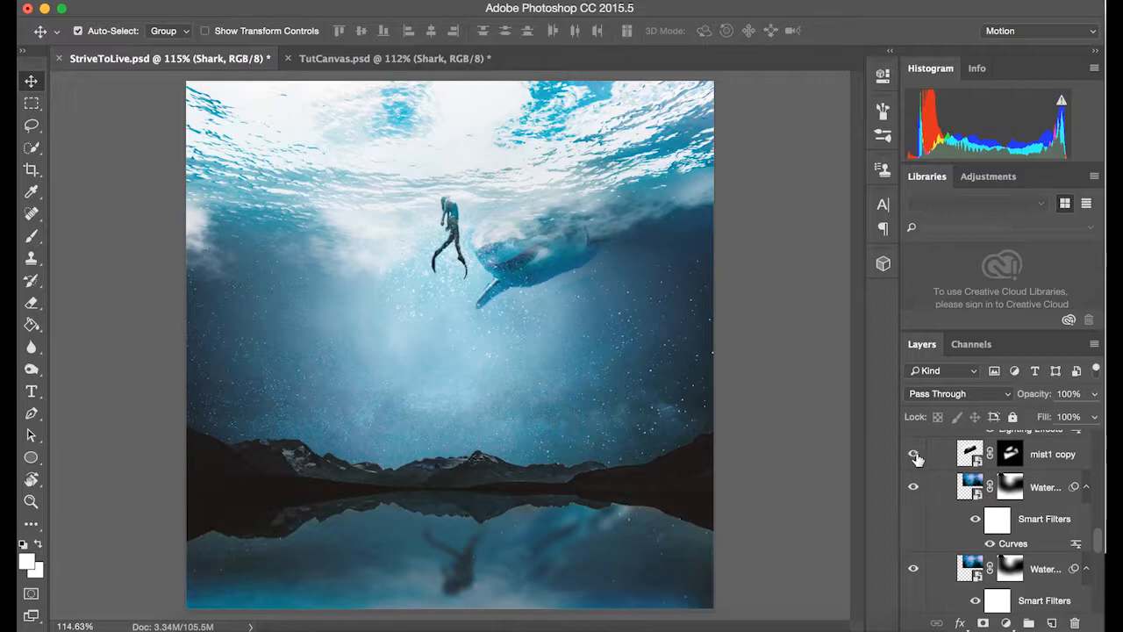
{"action": "left_click", "coordinate": [913, 455]}
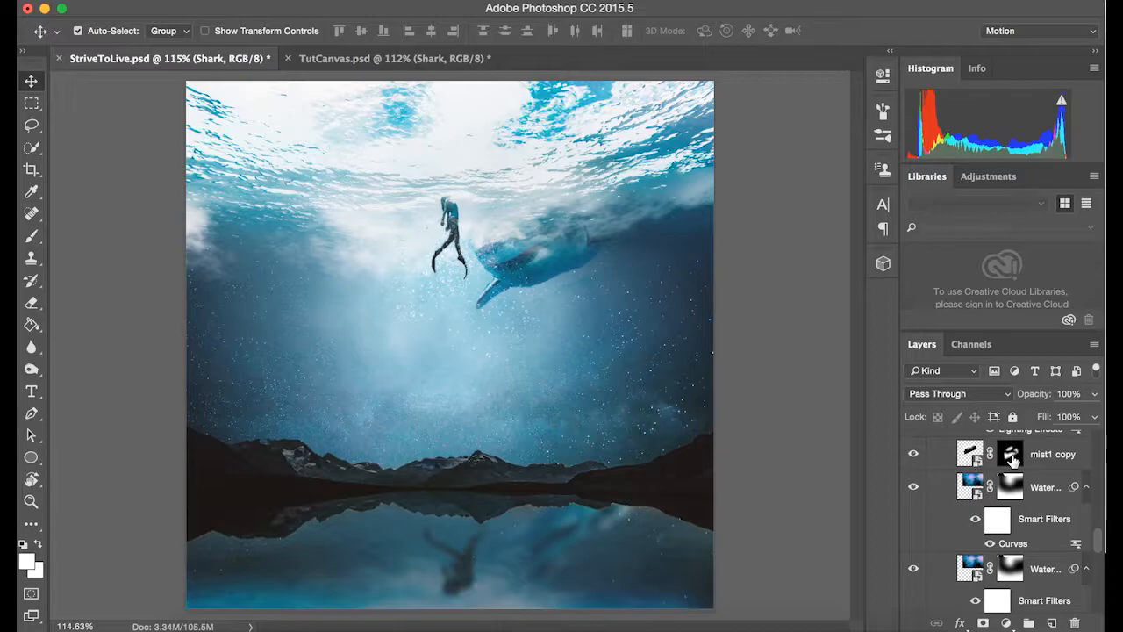
Disable the mist1 copy layer's mask and set the layer's blend mode to Normal
{"action": "left_click", "coordinate": [1012, 456], "text": "shift"}
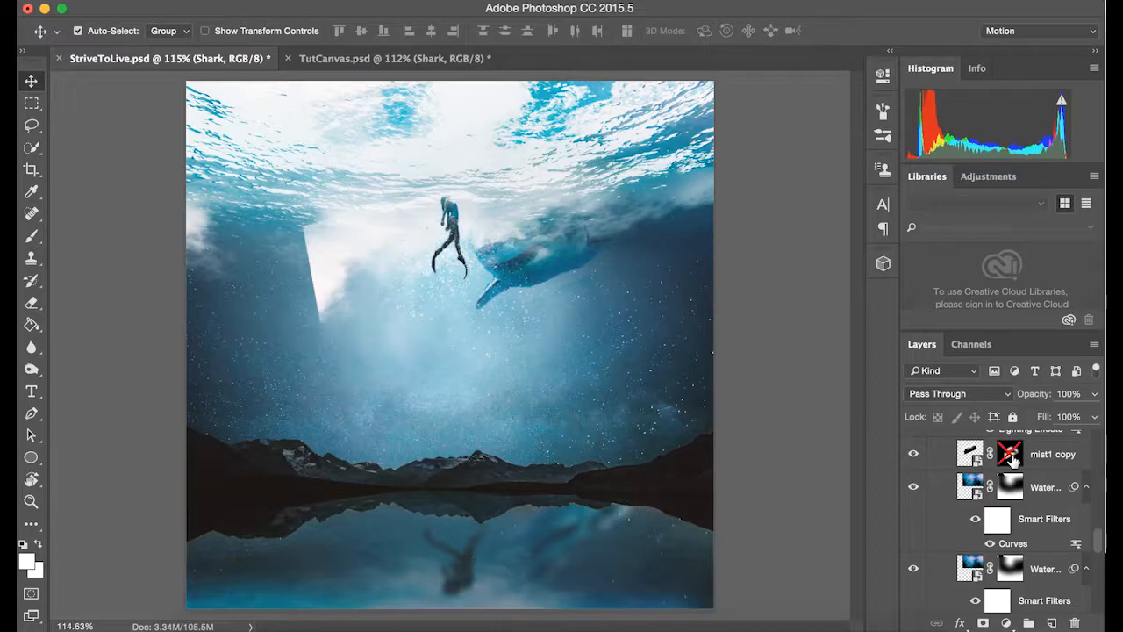
{"action": "left_click", "coordinate": [965, 401]}
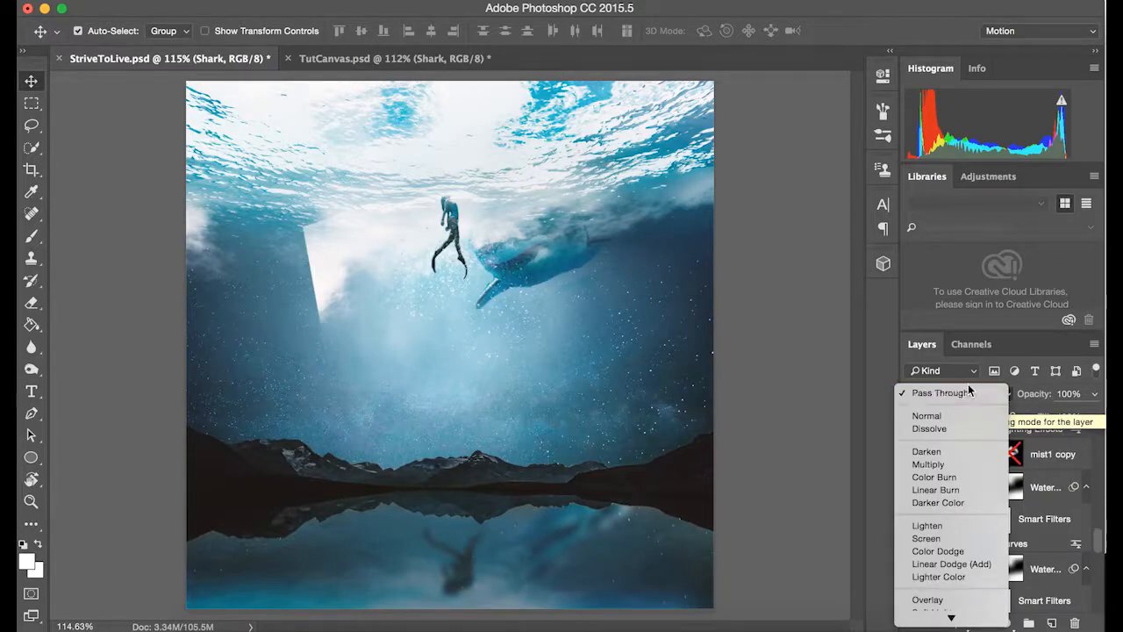
{"action": "left_click", "coordinate": [980, 360]}
{"action": "scroll", "coordinate": [983, 526], "scroll_direction": "up", "scroll_amount": 3}
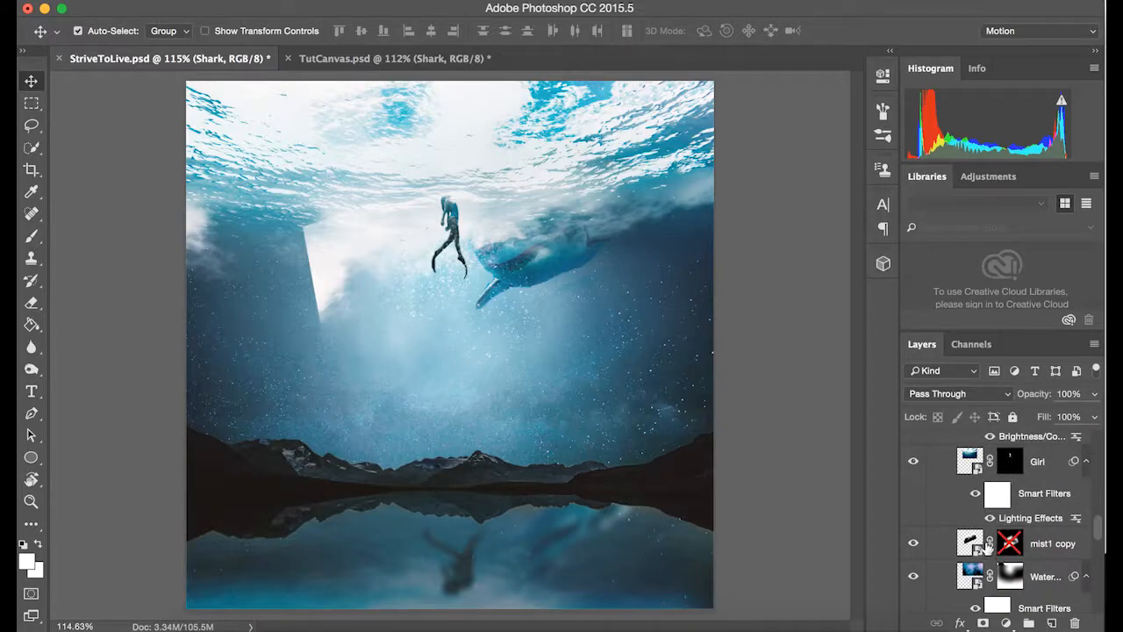
{"action": "left_click", "coordinate": [970, 544]}
{"action": "left_click", "coordinate": [955, 400]}
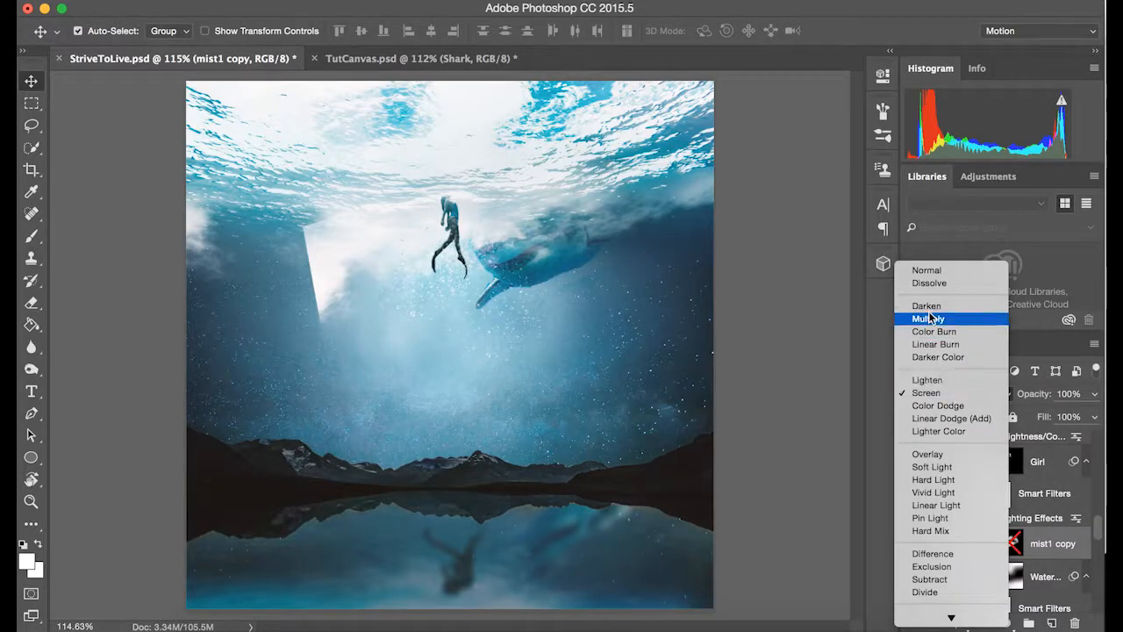
{"action": "left_click", "coordinate": [926, 272]}
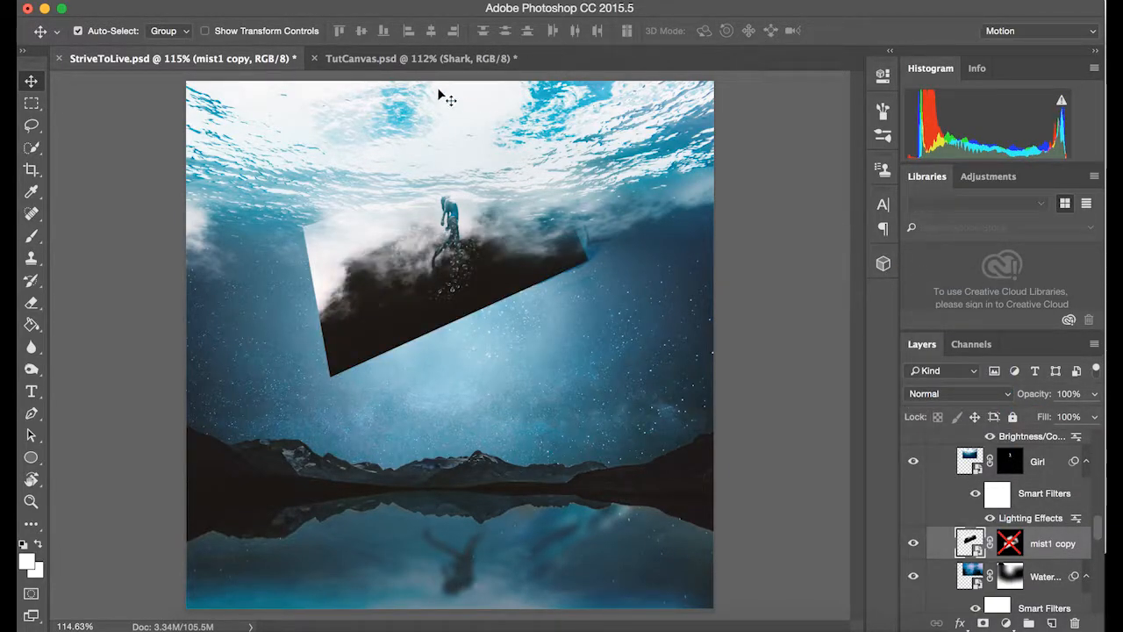
Start a free transform on the mist1 copy layer and move the mist image down below the swimmer
{"action": "key", "text": "m"}
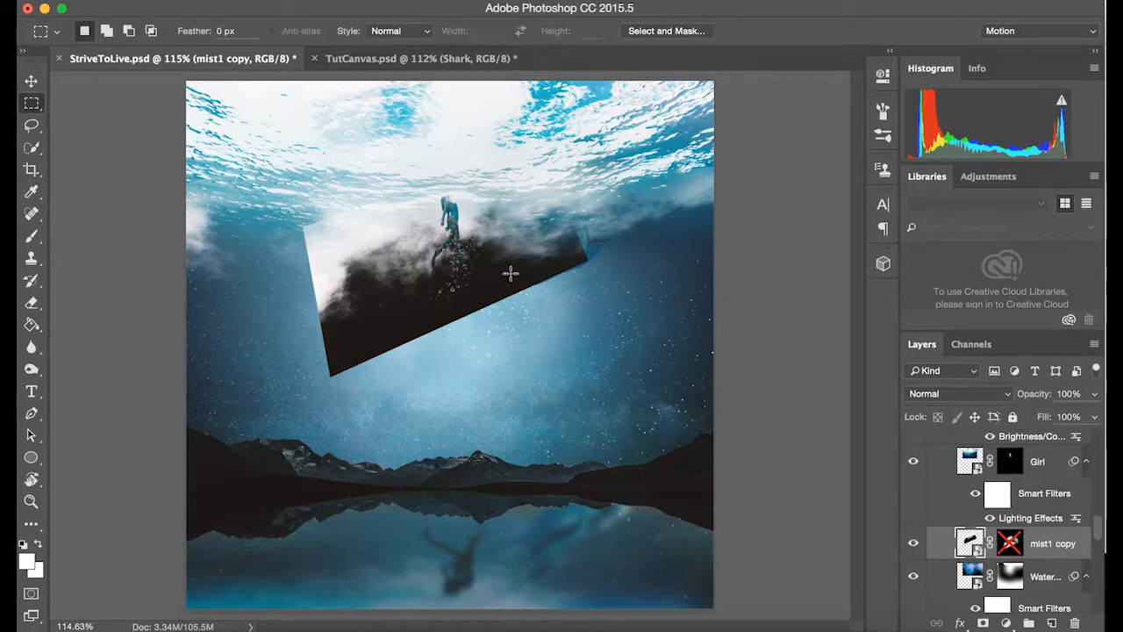
{"action": "right_click", "coordinate": [513, 274]}
{"action": "left_click", "coordinate": [566, 490]}
{"action": "left_click_drag", "start_coordinate": [549, 329], "coordinate": [544, 368]}
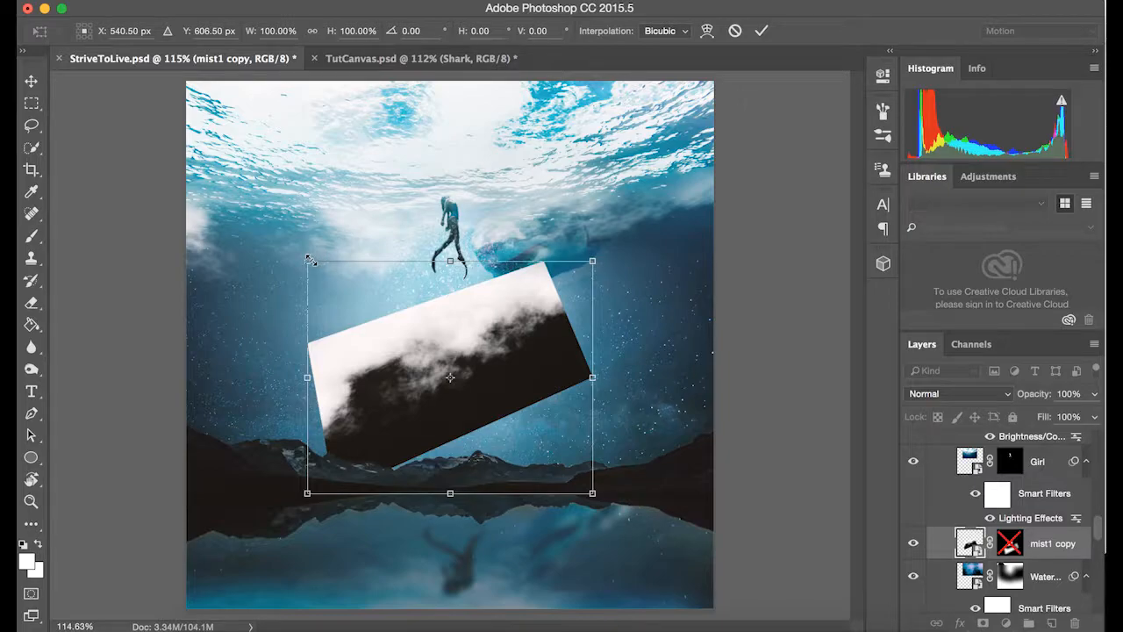
Distort the mist image by pulling its lower-right corner slightly down to 105.60% height, and apply the transform
{"action": "left_click_drag", "start_coordinate": [306, 261], "coordinate": [319, 308]}
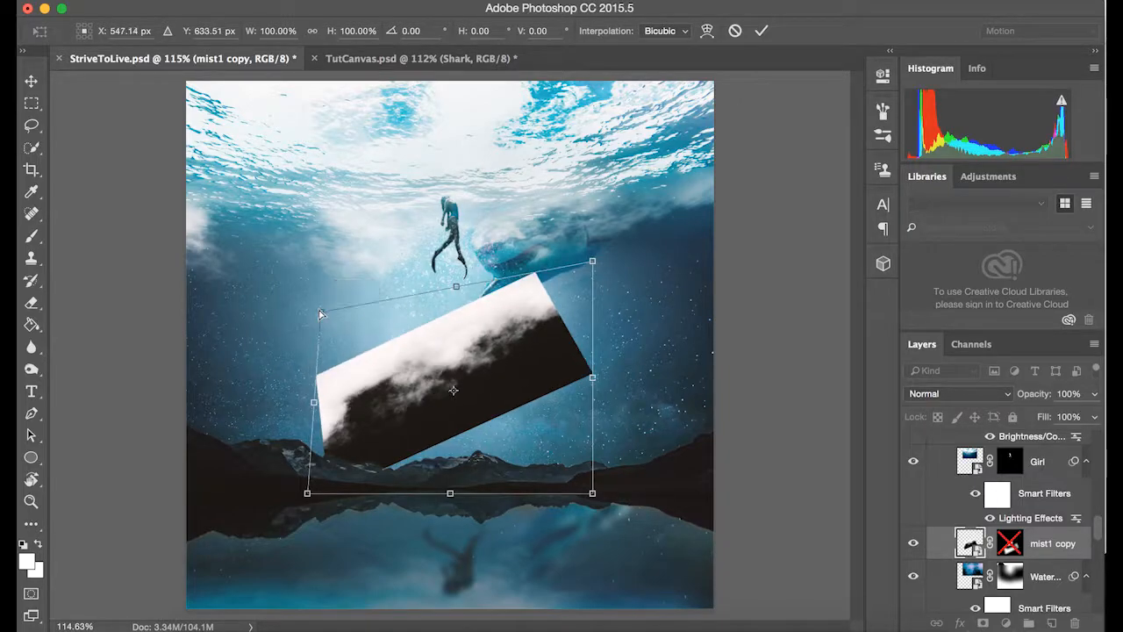
{"action": "key", "text": "super+z"}
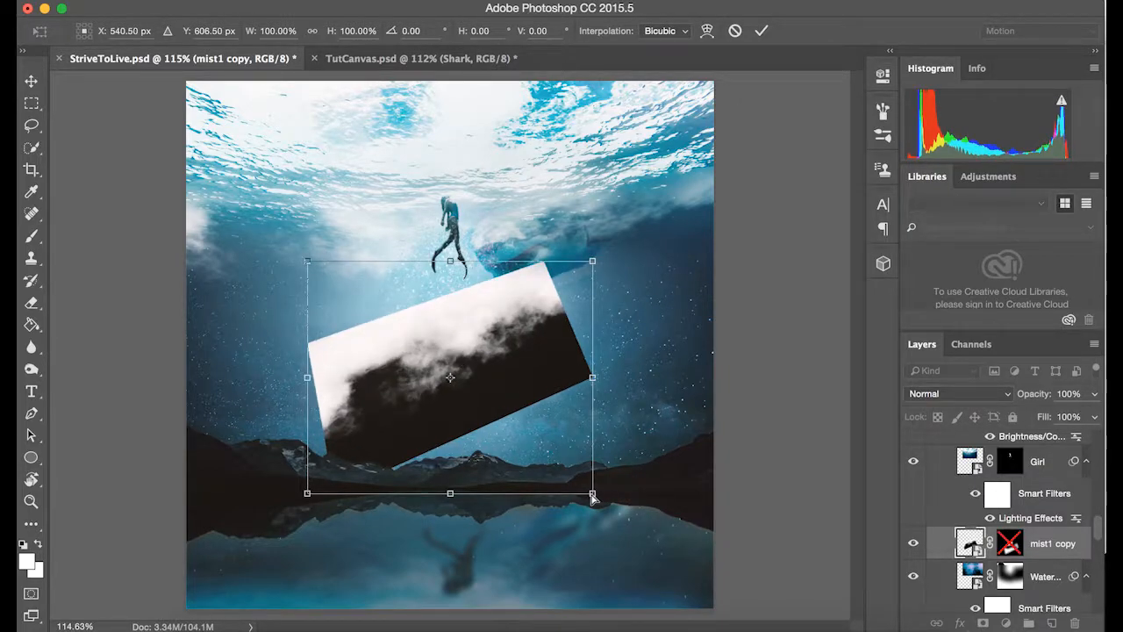
{"action": "mouse_move", "coordinate": [593, 497]}
{"action": "left_mouse_down"}
{"action": "mouse_move", "coordinate": [583, 439]}
{"action": "mouse_move", "coordinate": [590, 506]}
{"action": "left_mouse_up"}
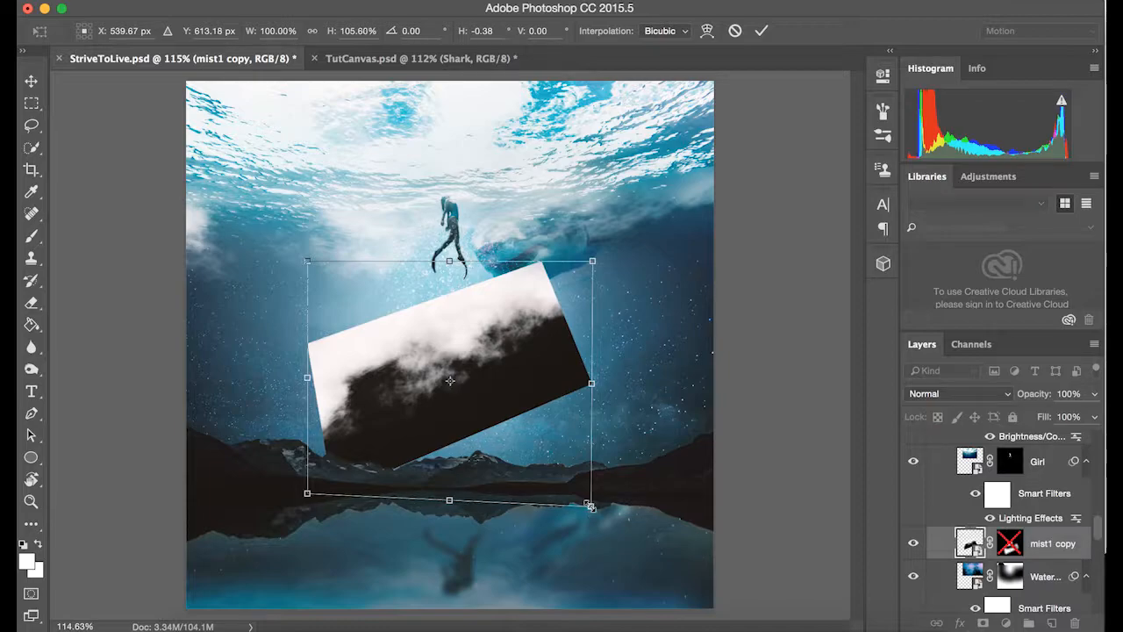
{"action": "left_click", "coordinate": [961, 397]}
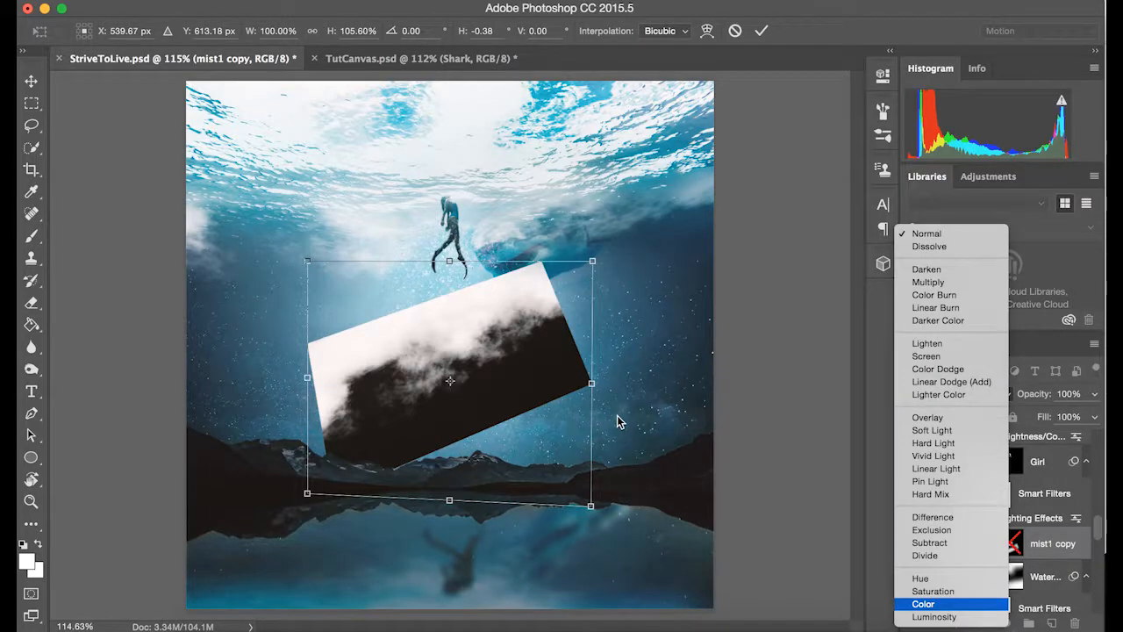
{"action": "left_click", "coordinate": [763, 31]}
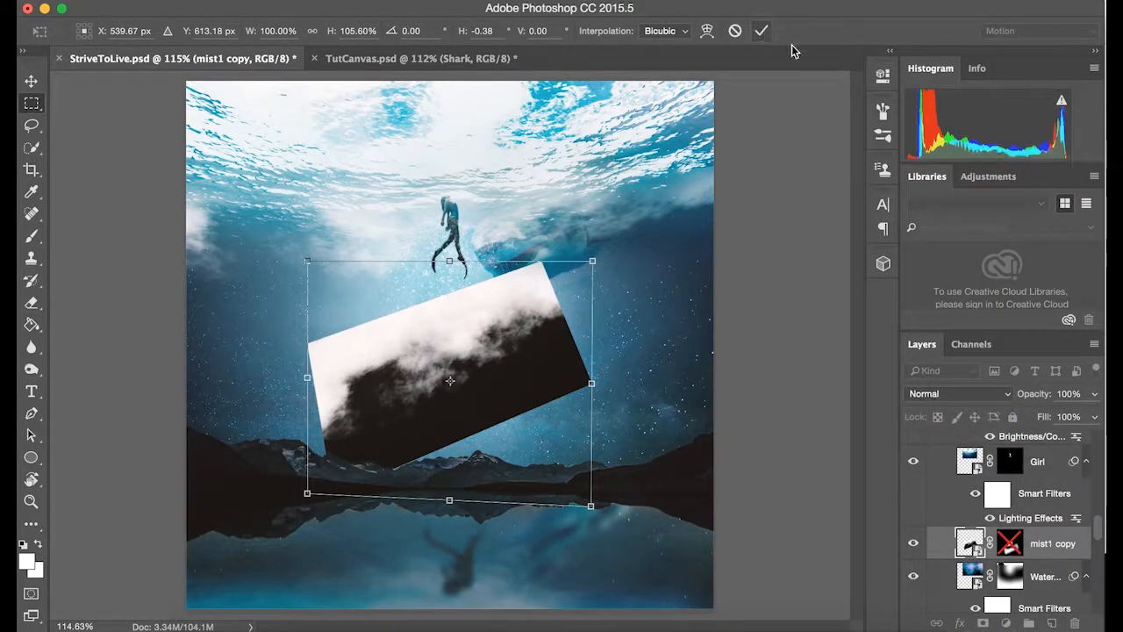
Set the mist1 copy layer's blend mode to Screen and re-enable its layer mask
{"action": "left_click", "coordinate": [957, 399]}
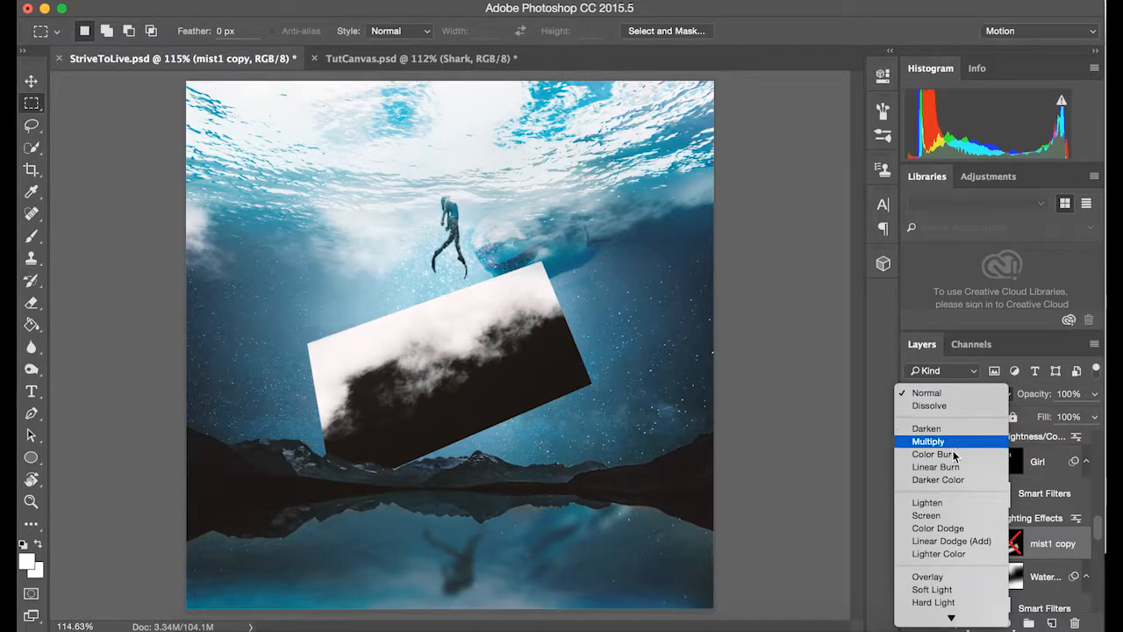
{"action": "left_click", "coordinate": [942, 518]}
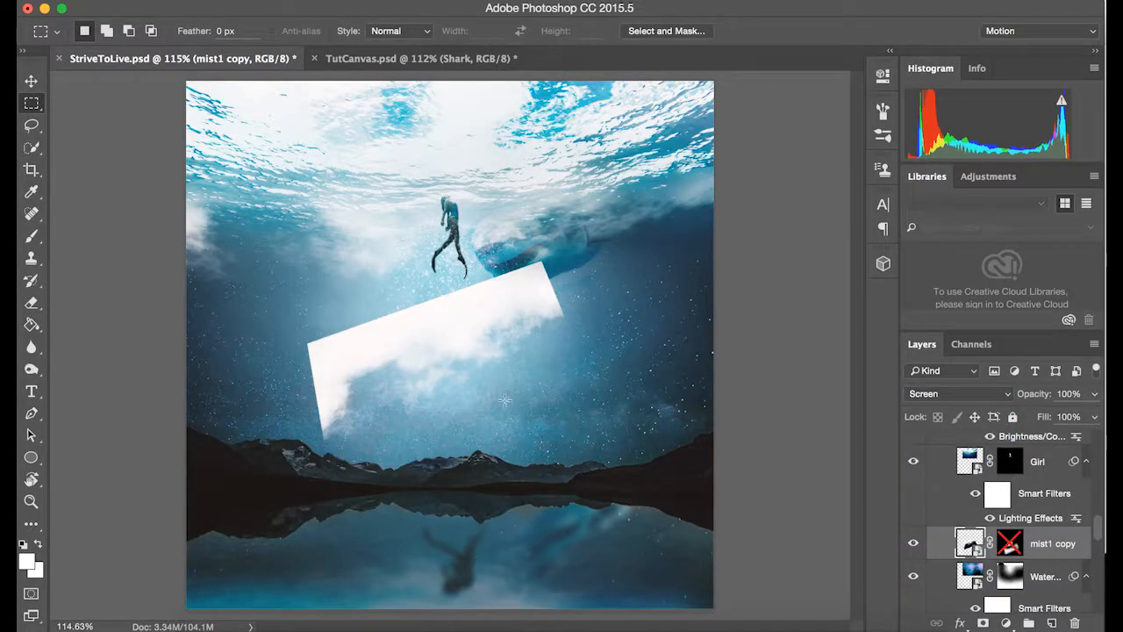
{"action": "key", "text": "b"}
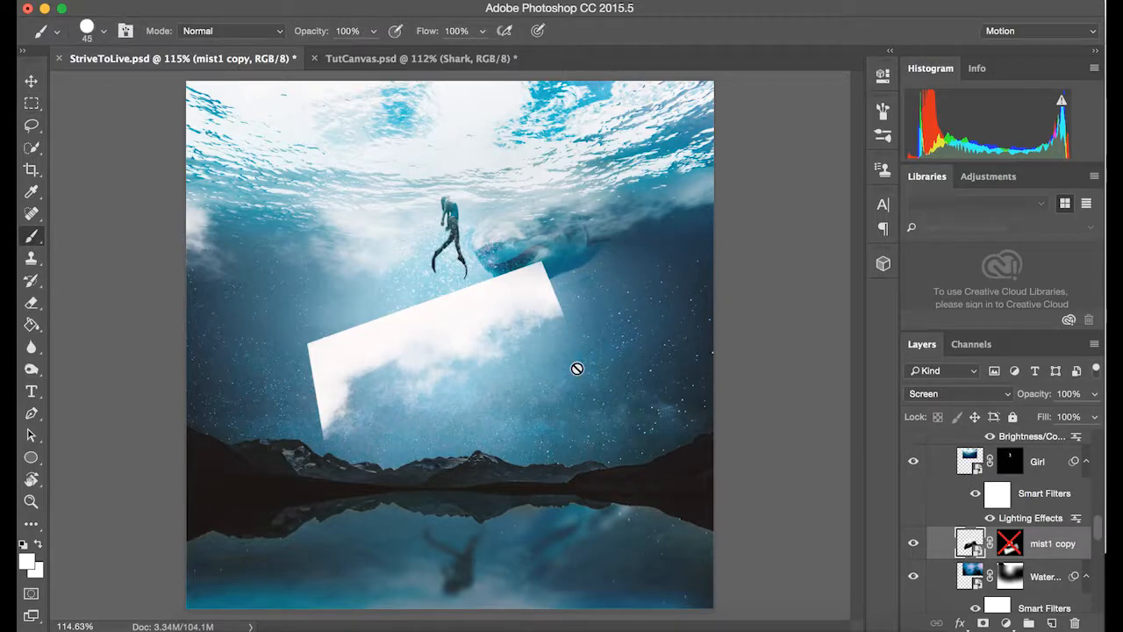
{"action": "left_click", "coordinate": [1009, 544], "text": "shift"}
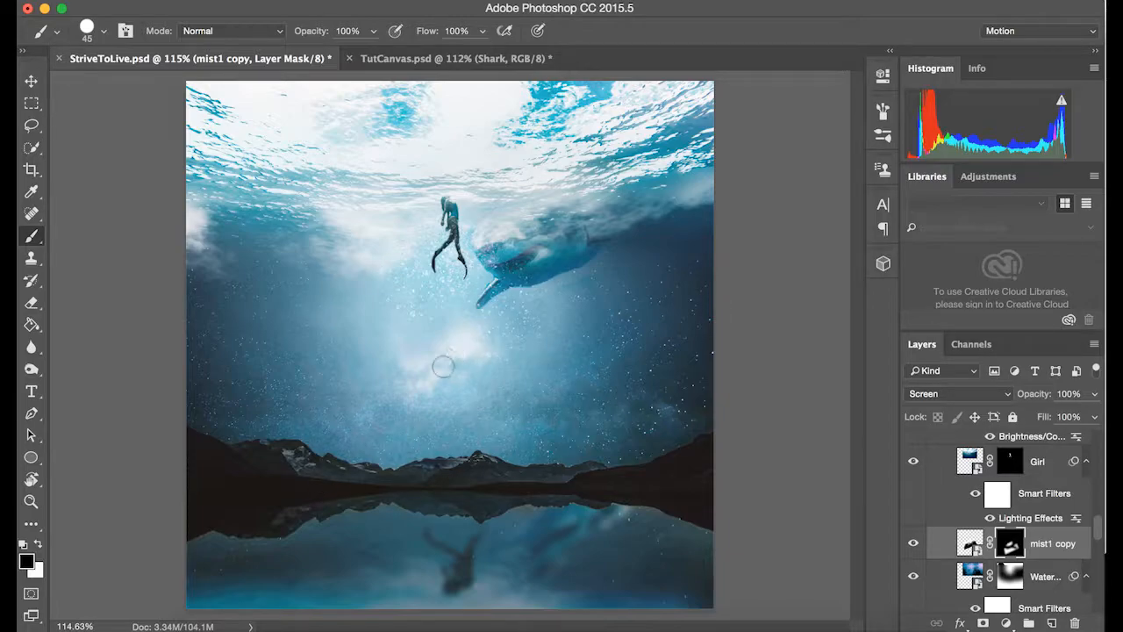
Free transform the mist1 copy layer to move the mist up around the swimmer's legs, and apply the transform
{"action": "key", "text": "v"}
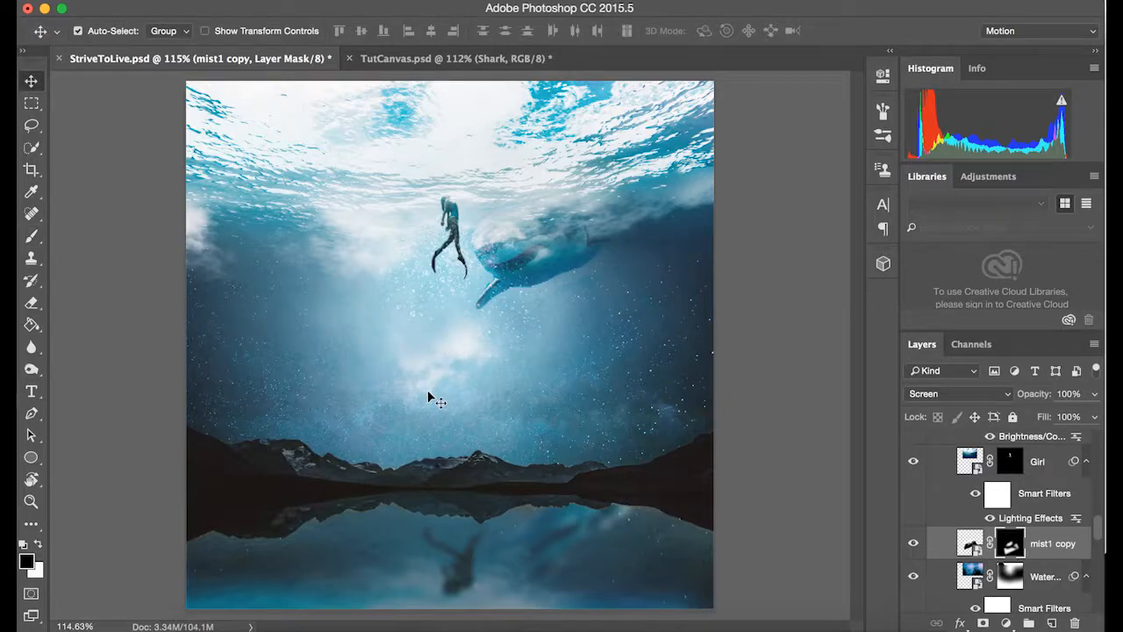
{"action": "key", "text": "m"}
{"action": "right_click", "coordinate": [441, 366]}
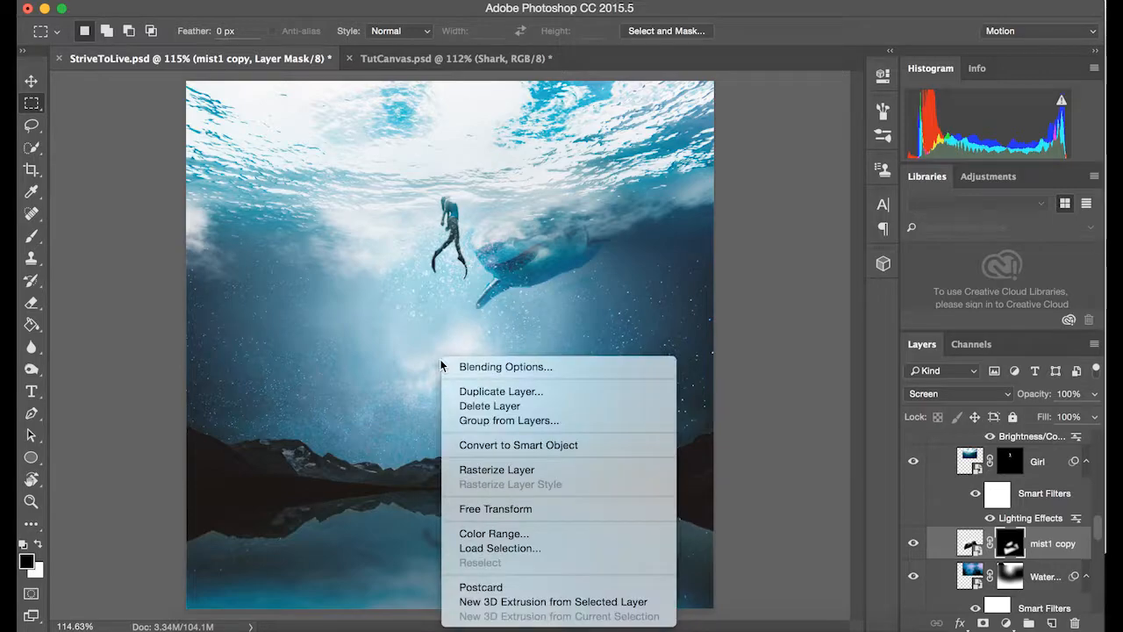
{"action": "left_click", "coordinate": [495, 509]}
{"action": "left_click_drag", "start_coordinate": [455, 305], "coordinate": [419, 260]}
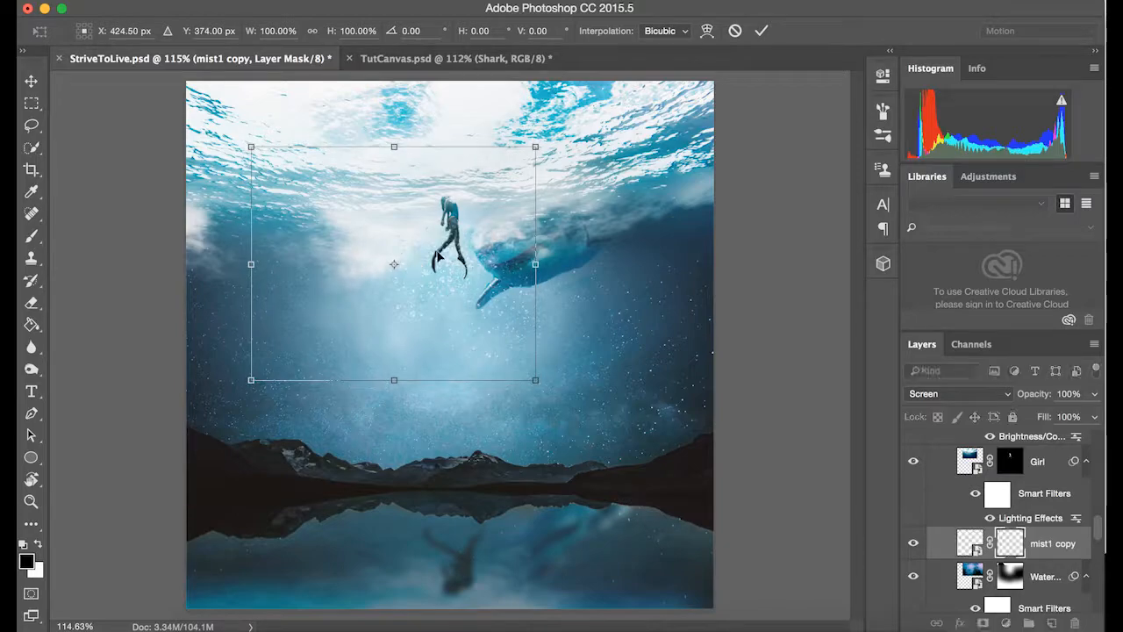
{"action": "left_click", "coordinate": [760, 30]}
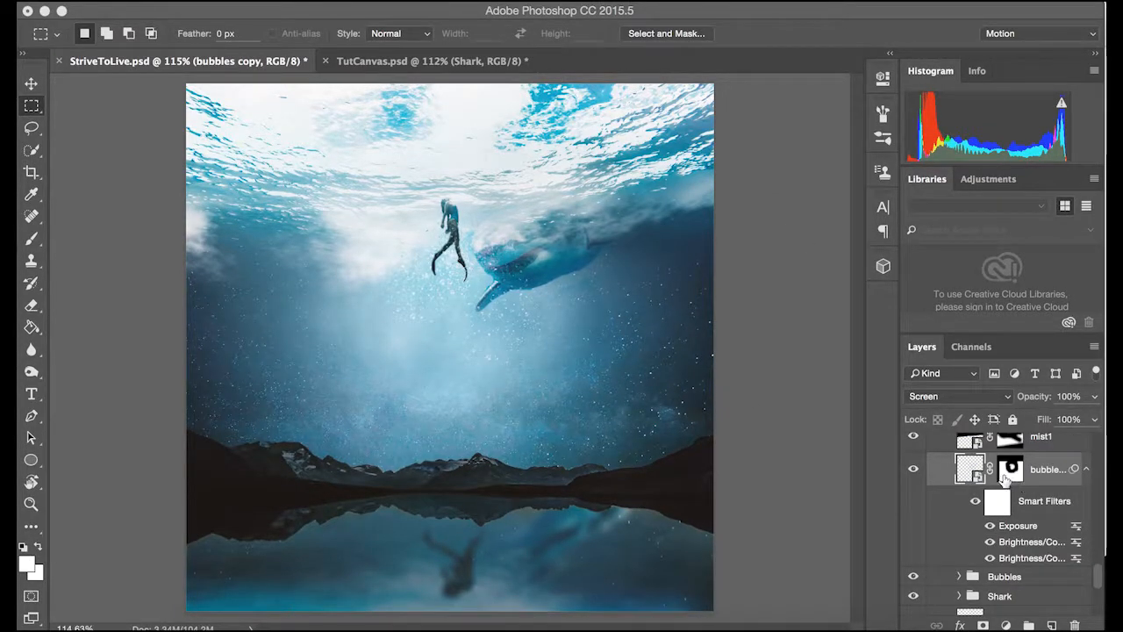
Delete the bubbles copy layer's mask and set the layer's blend mode to Normal
{"action": "right_click", "coordinate": [1011, 470]}
{"action": "left_click", "coordinate": [970, 502]}
{"action": "left_click", "coordinate": [938, 397]}
{"action": "left_click", "coordinate": [943, 269]}
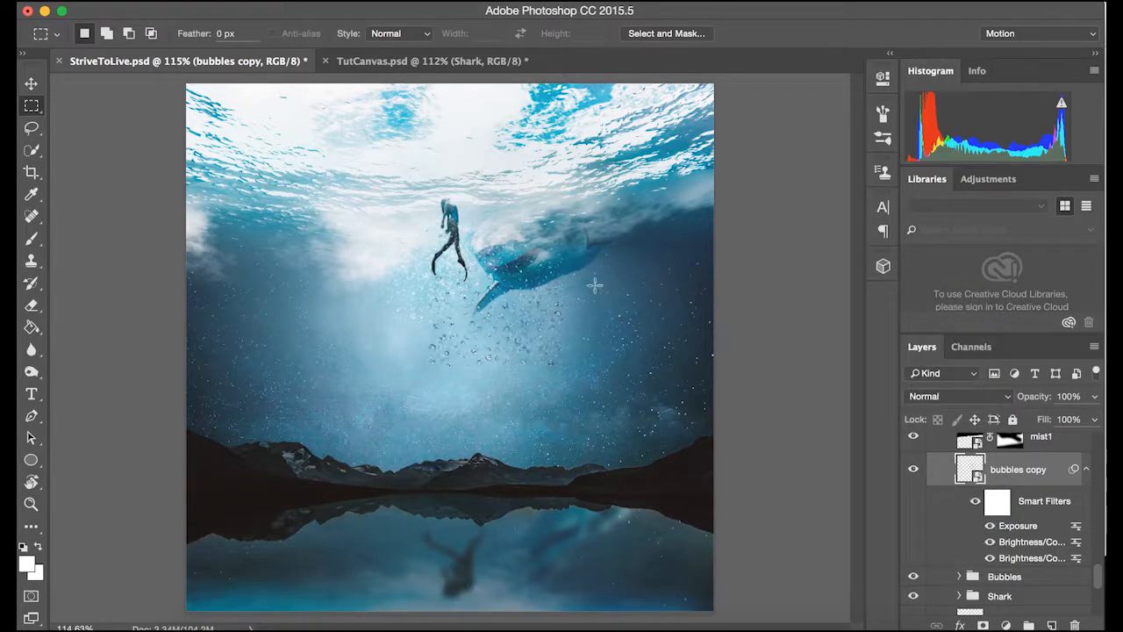
Set the bubbles copy layer's blend mode to Screen and add a white layer mask to it
{"action": "scroll", "coordinate": [513, 334], "scroll_direction": "up", "scroll_amount": 3}
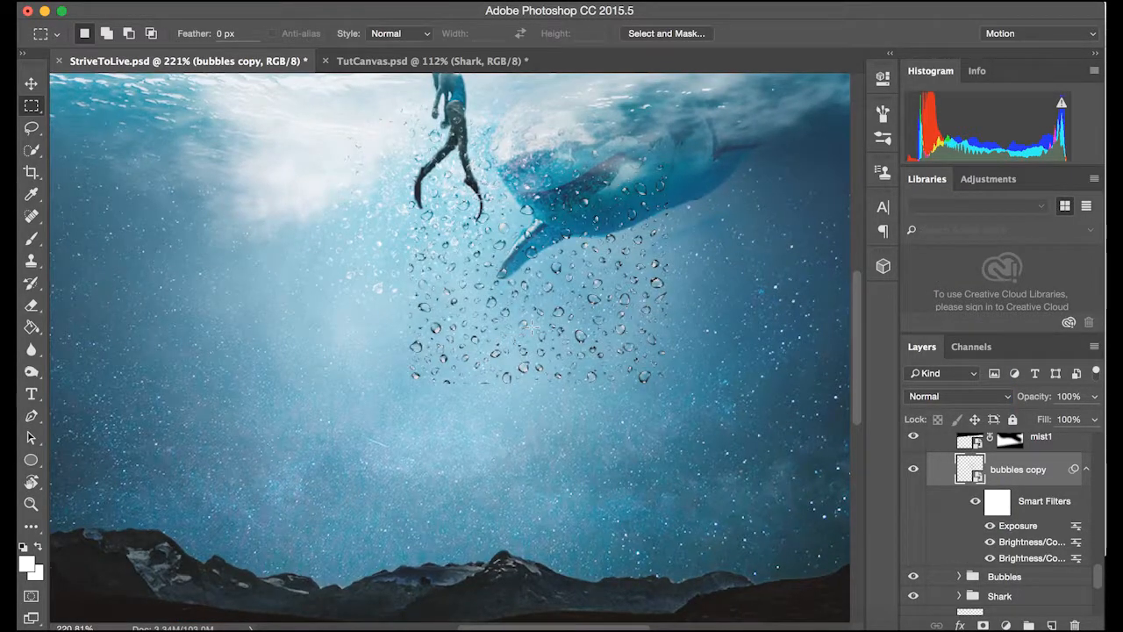
{"action": "key", "text": "v"}
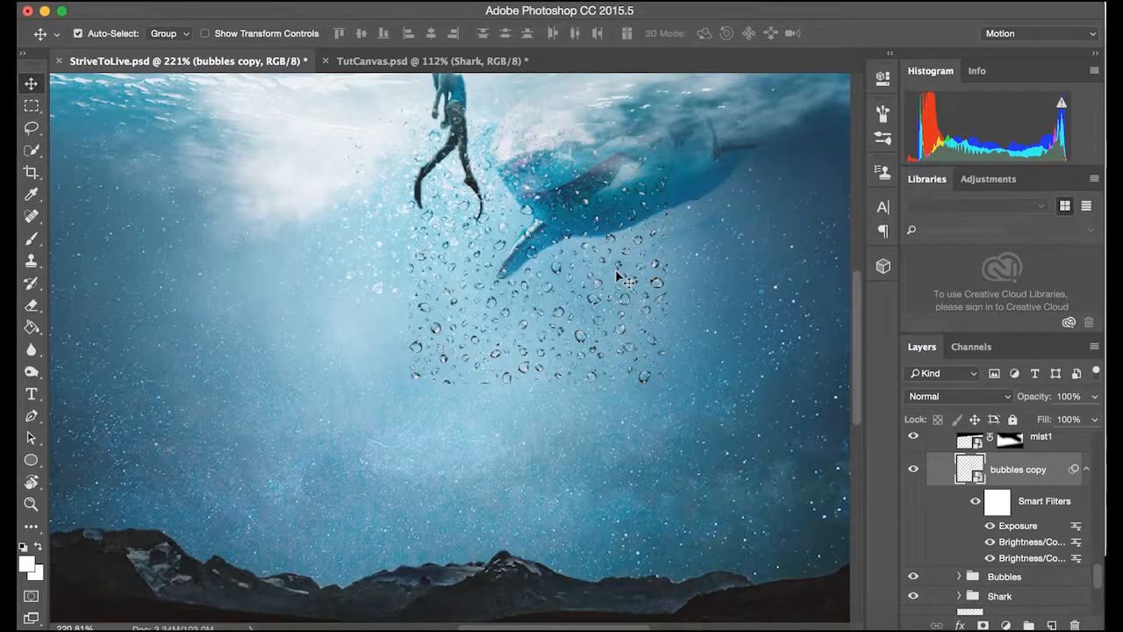
{"action": "scroll", "coordinate": [615, 270], "scroll_direction": "down", "scroll_amount": 3}
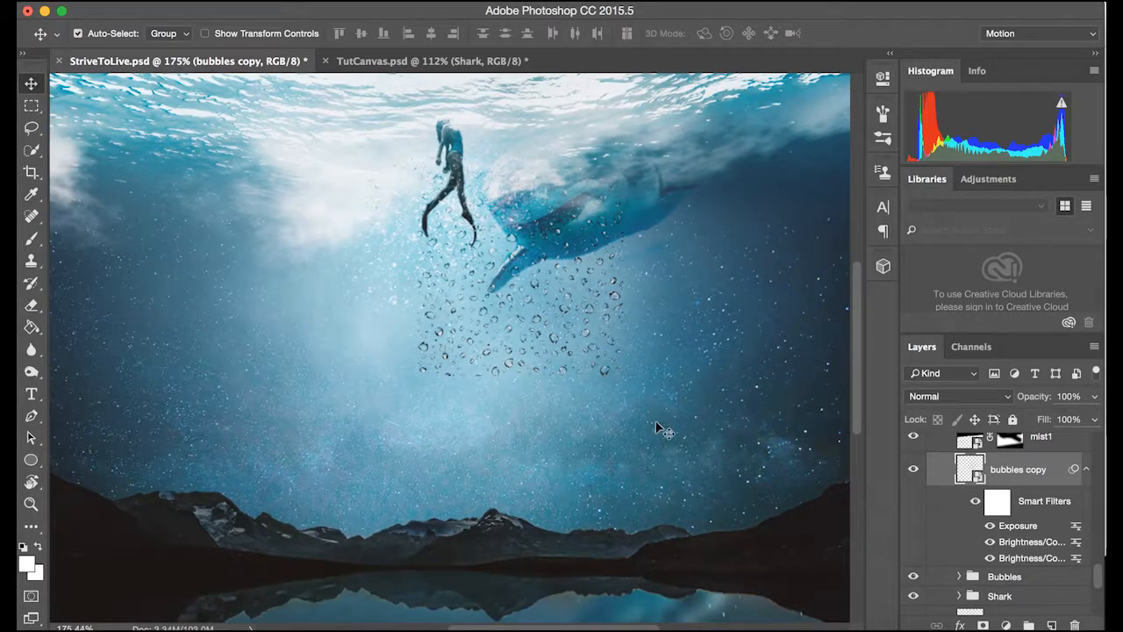
{"action": "left_click", "coordinate": [963, 393]}
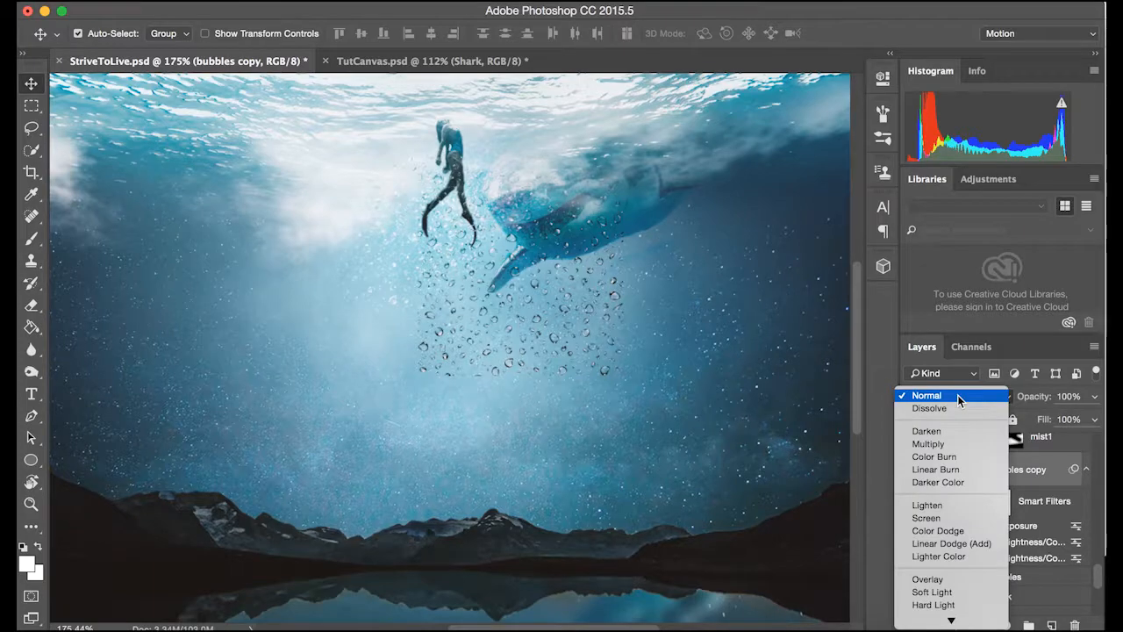
{"action": "left_click", "coordinate": [940, 520]}
{"action": "left_click", "coordinate": [984, 625]}
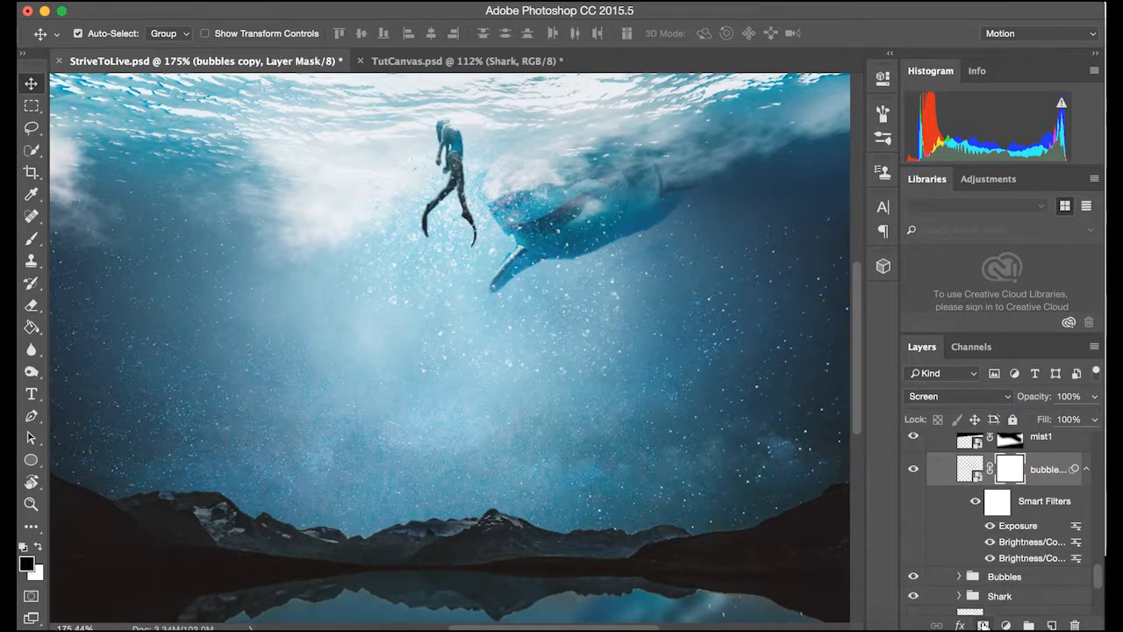
Mask out the bubbles below the shark with a 45 px black brush and feather the mask in Select and Mask
{"action": "key", "text": "b"}
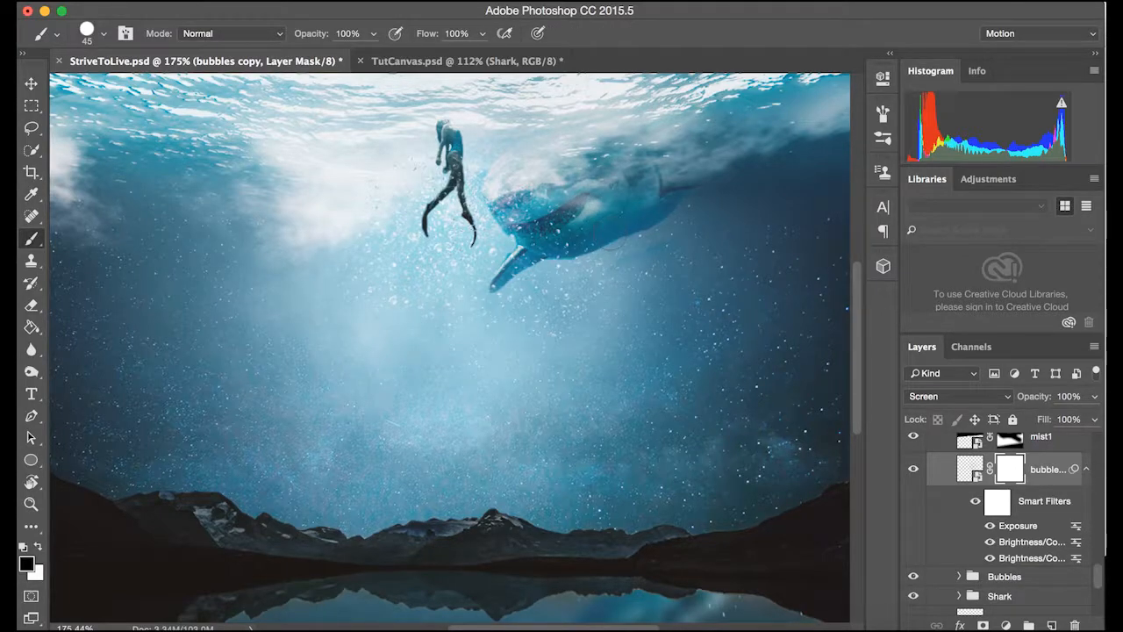
{"action": "double_click", "coordinate": [1014, 469]}
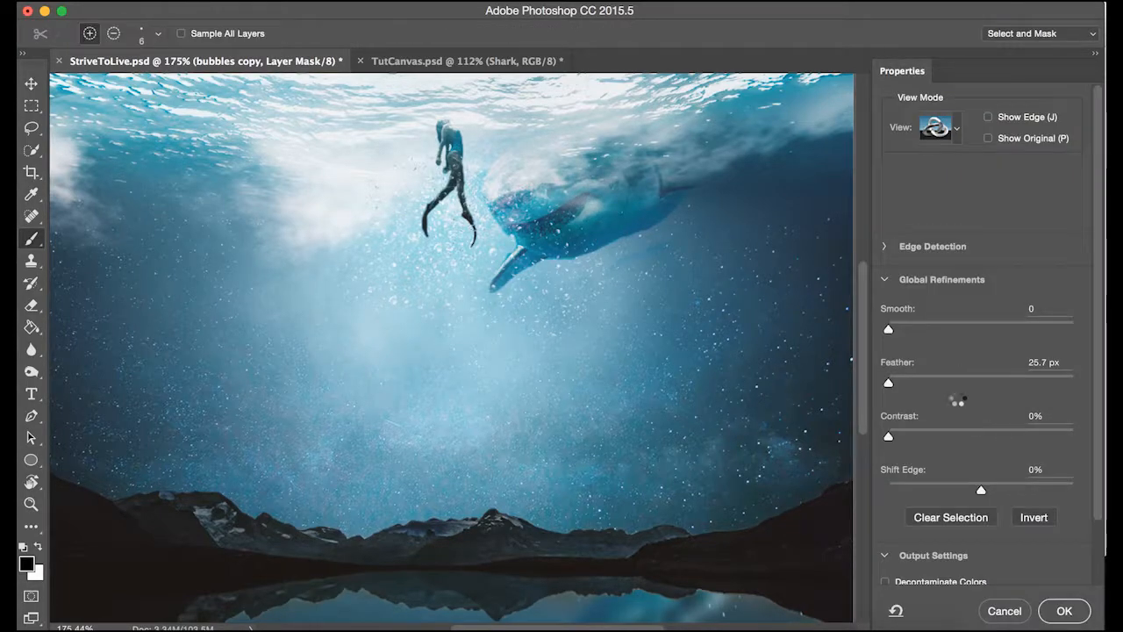
{"action": "left_click_drag", "start_coordinate": [908, 377], "coordinate": [928, 379]}
{"action": "left_click", "coordinate": [1061, 612]}
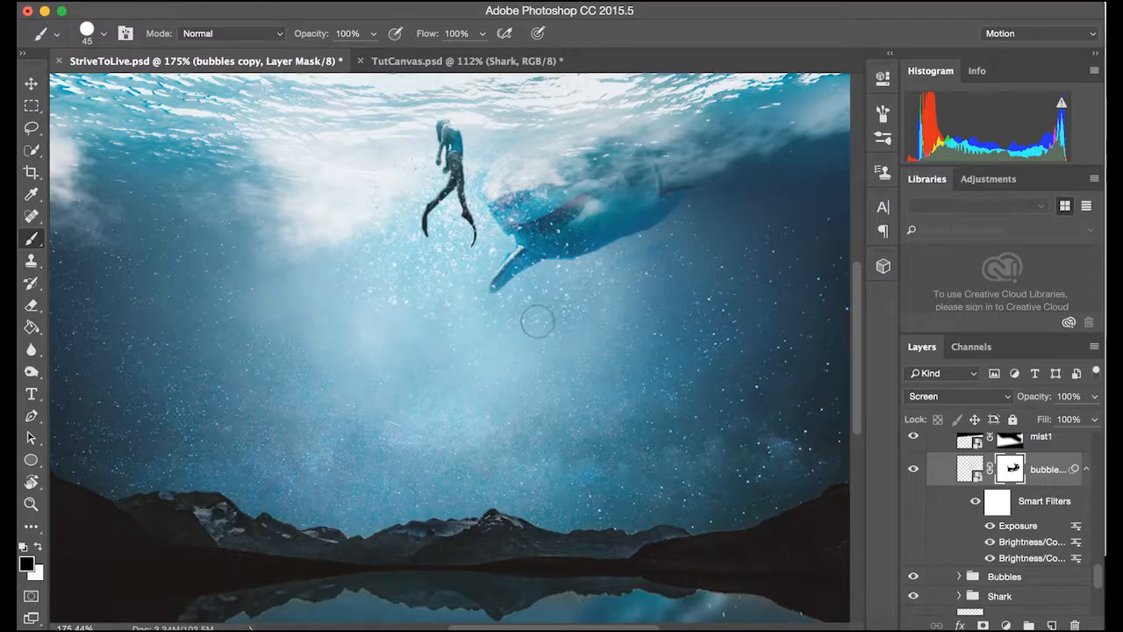
{"action": "key", "text": "v"}
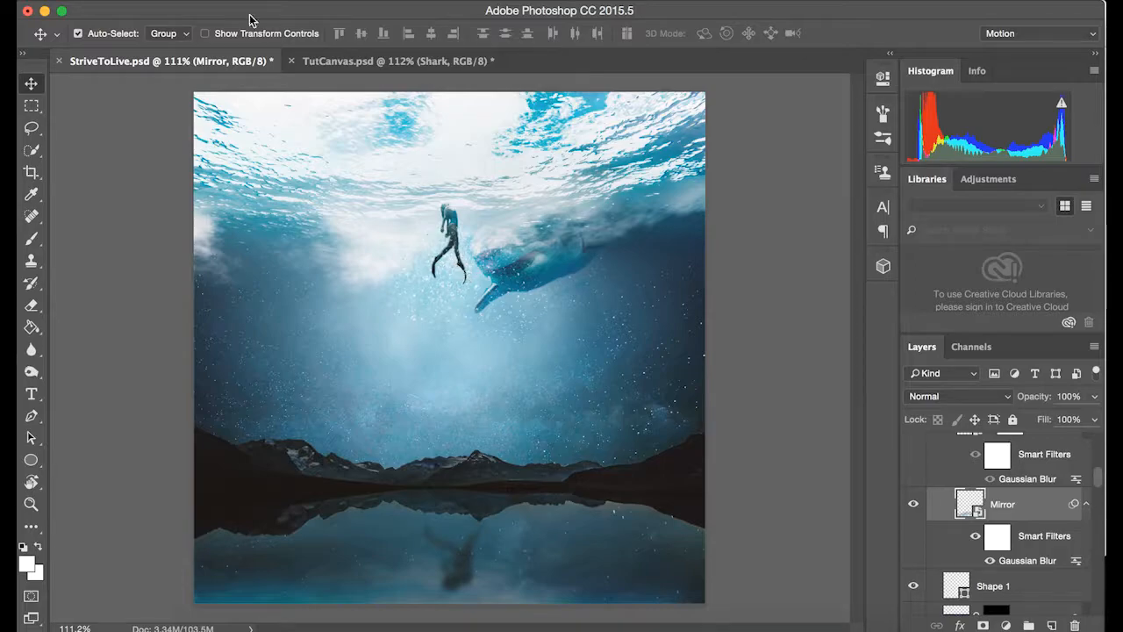
Try to flip the Mirror layer vertically
{"action": "left_click", "coordinate": [211, 0]}
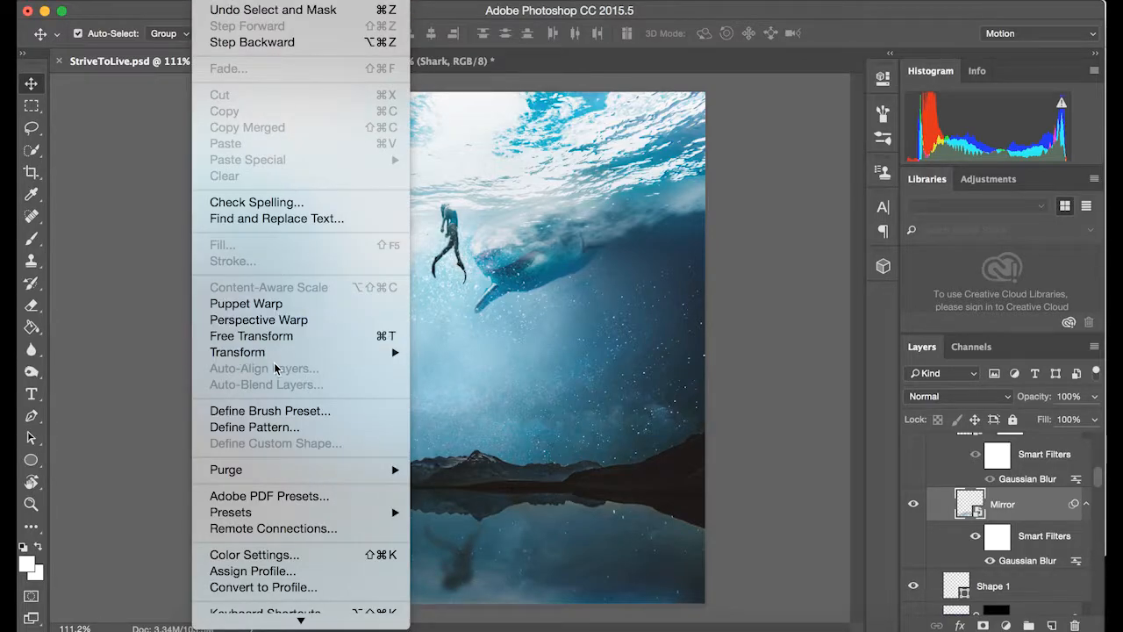
{"action": "mouse_move", "coordinate": [273, 358]}
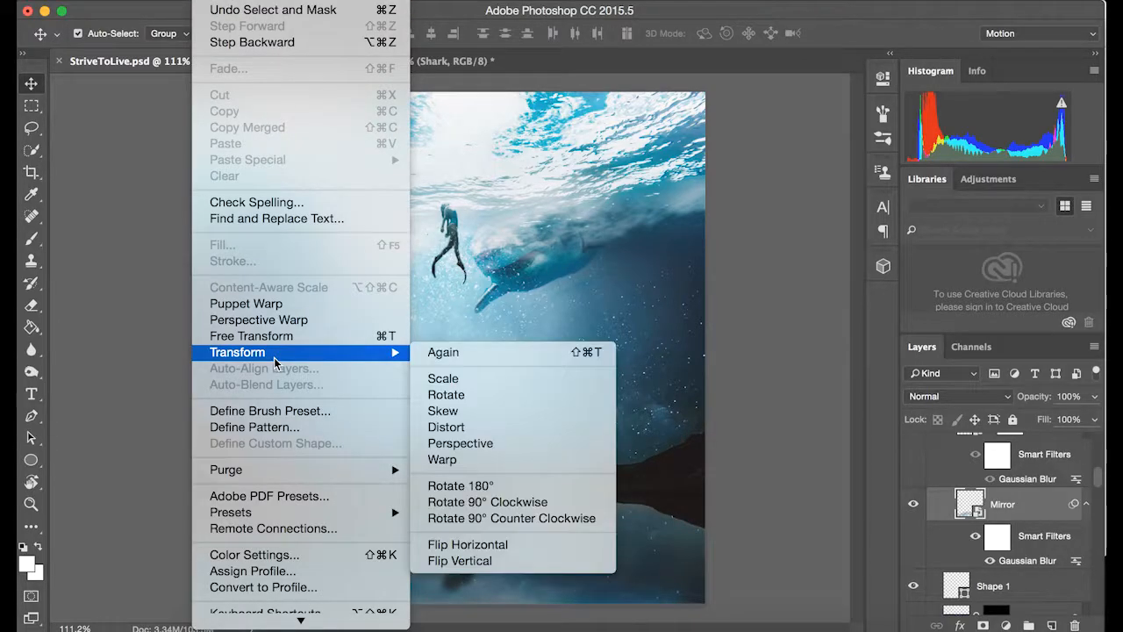
{"action": "left_click", "coordinate": [489, 562]}
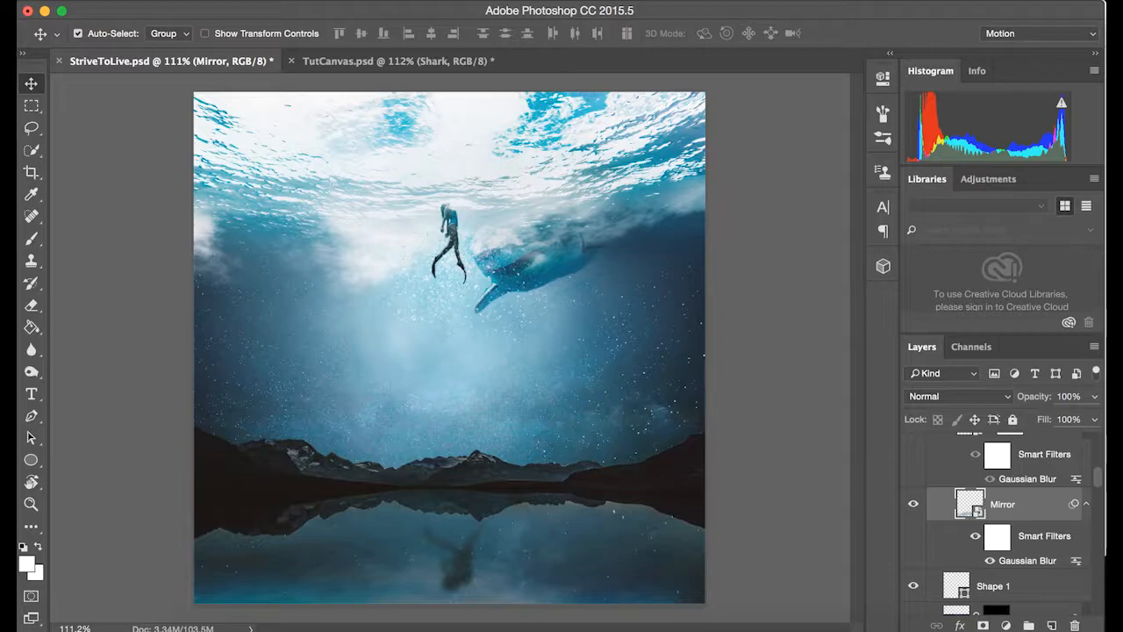
Preview a Gaussian Blur with a radius of 16.2 pixels on the Mirror layer and cancel it
{"action": "left_click", "coordinate": [435, 1]}
{"action": "mouse_move", "coordinate": [559, 198]}
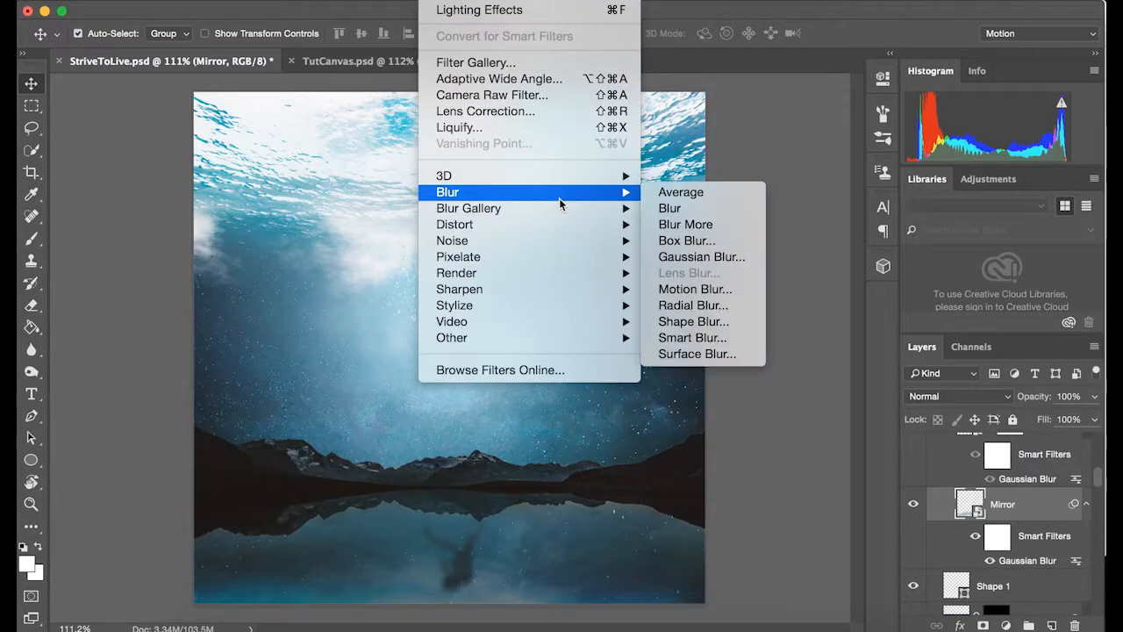
{"action": "left_click", "coordinate": [694, 255]}
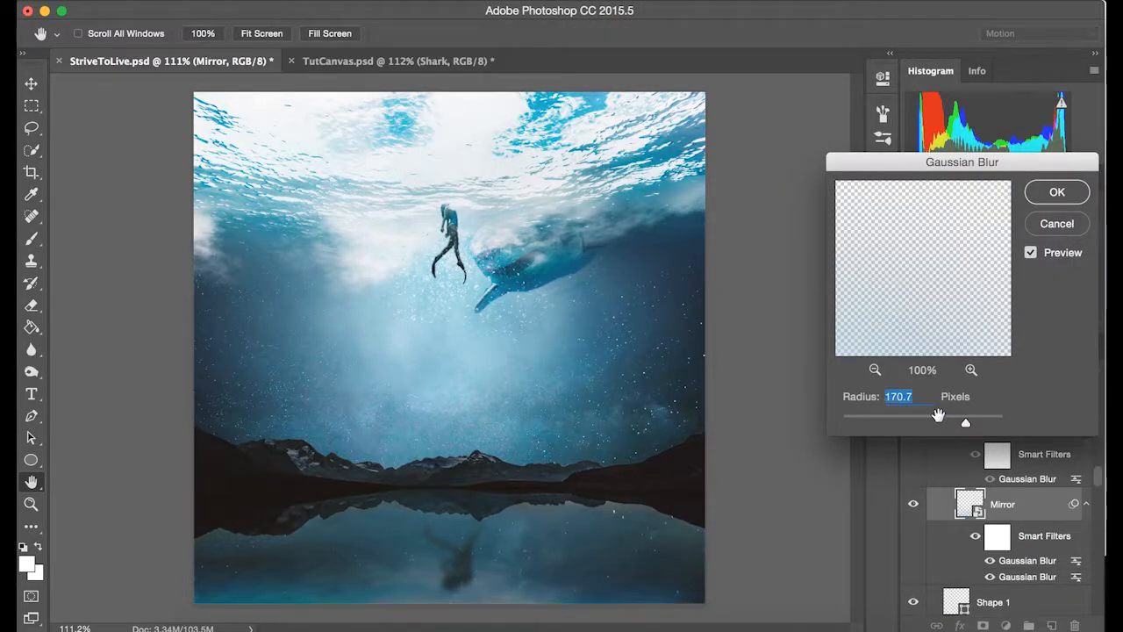
{"action": "left_click_drag", "start_coordinate": [933, 419], "coordinate": [910, 421]}
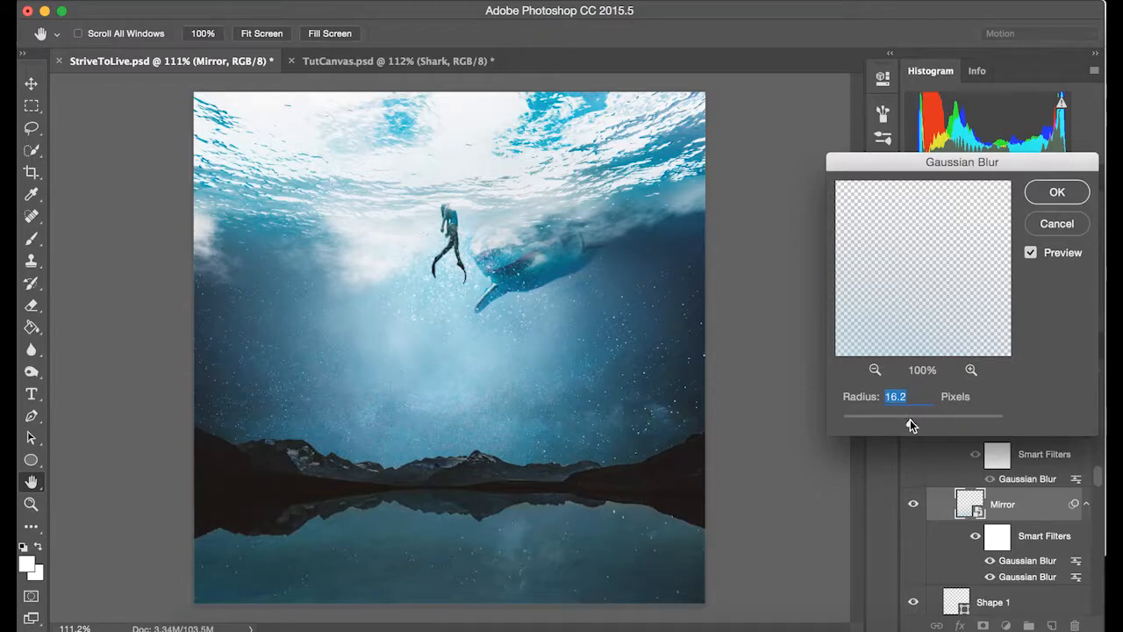
{"action": "left_click", "coordinate": [1056, 223]}
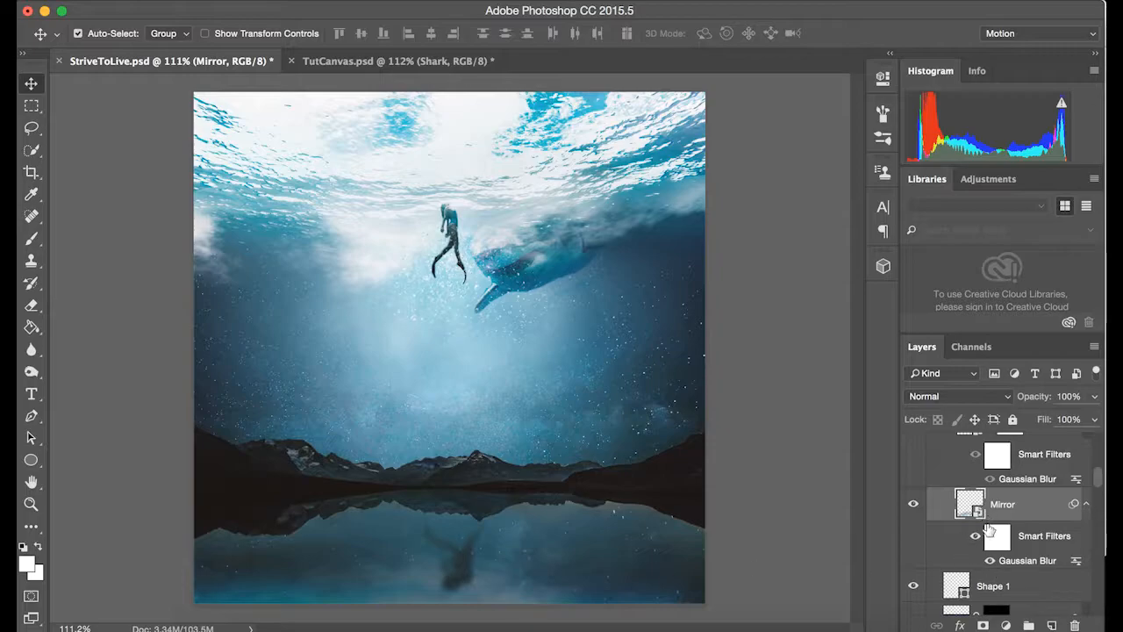
Show the shark reflection layer and the Mirror copy layer in the Mirror group
{"action": "scroll", "coordinate": [989, 517], "scroll_direction": "up", "scroll_amount": 1}
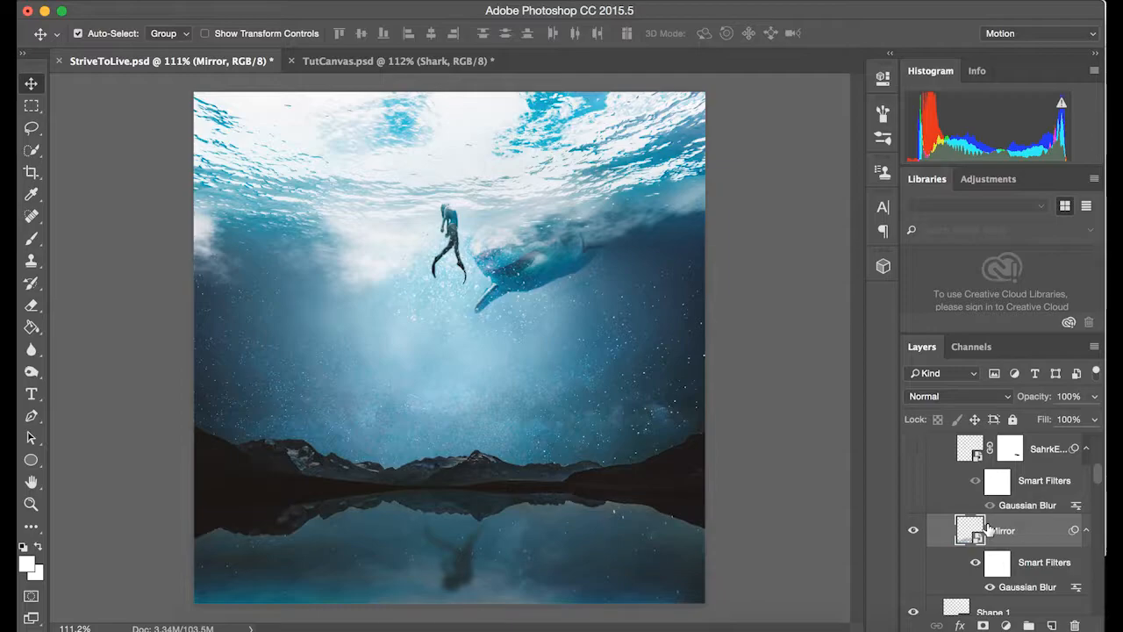
{"action": "scroll", "coordinate": [966, 517], "scroll_direction": "up", "scroll_amount": 2}
{"action": "scroll", "coordinate": [924, 503], "scroll_direction": "up", "scroll_amount": 3}
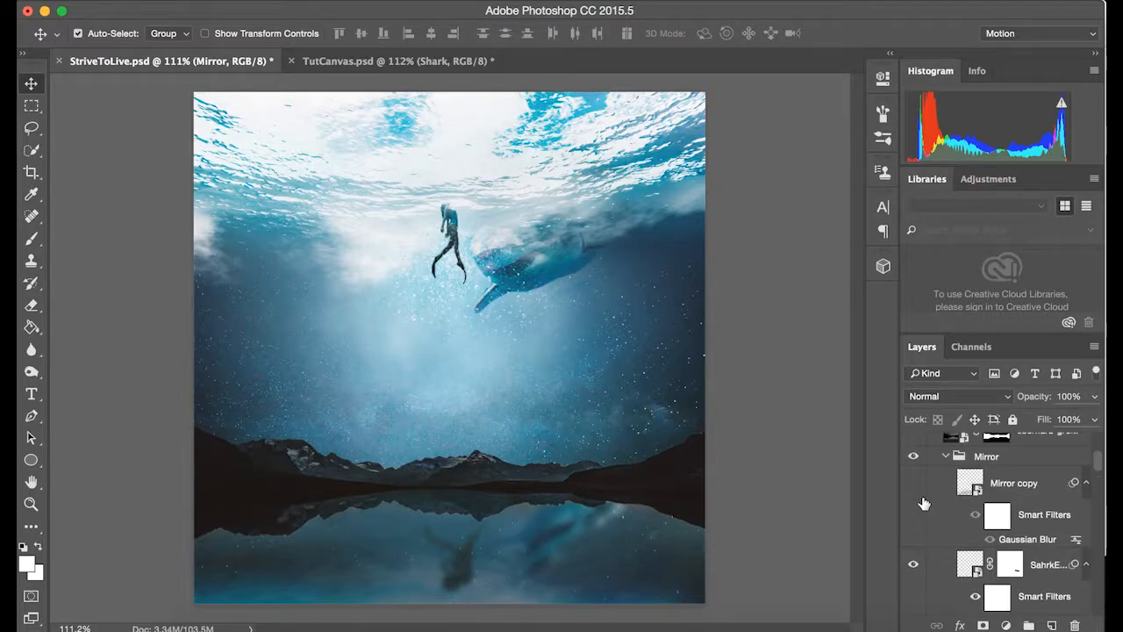
{"action": "left_click", "coordinate": [913, 484]}
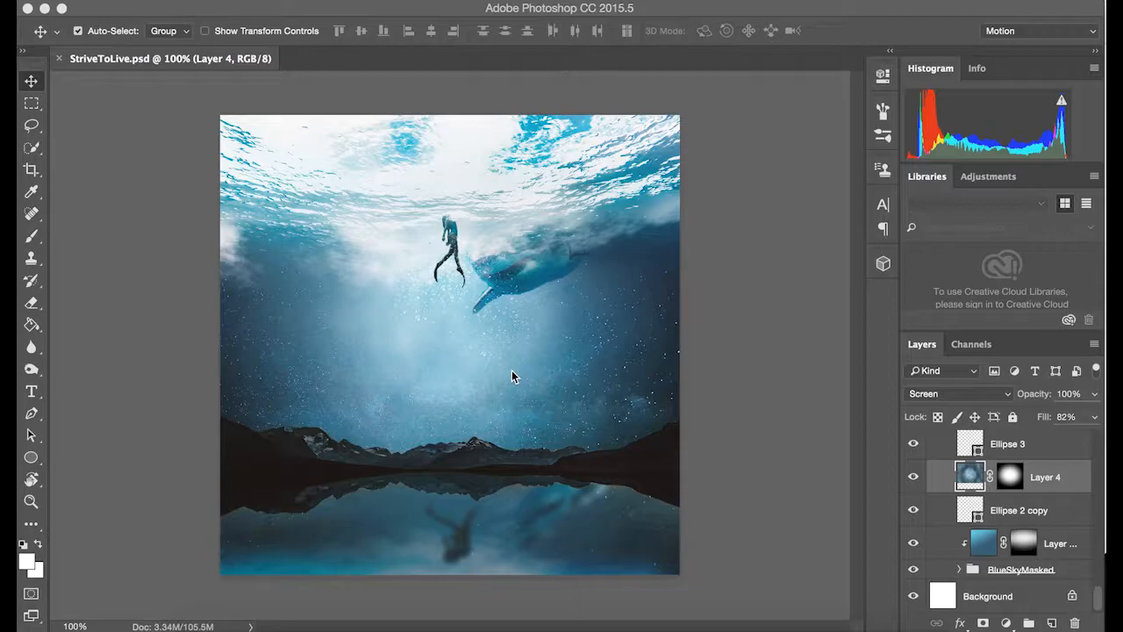
Browse the Render filters available for Layer 4
{"action": "left_click", "coordinate": [457, 7]}
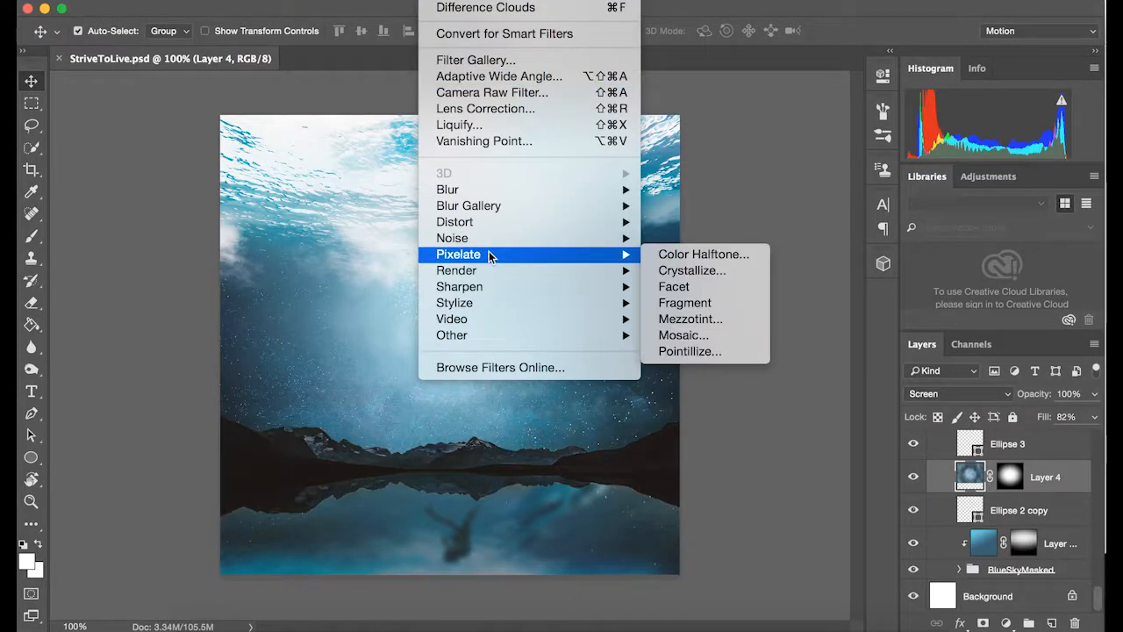
{"action": "mouse_move", "coordinate": [489, 269]}
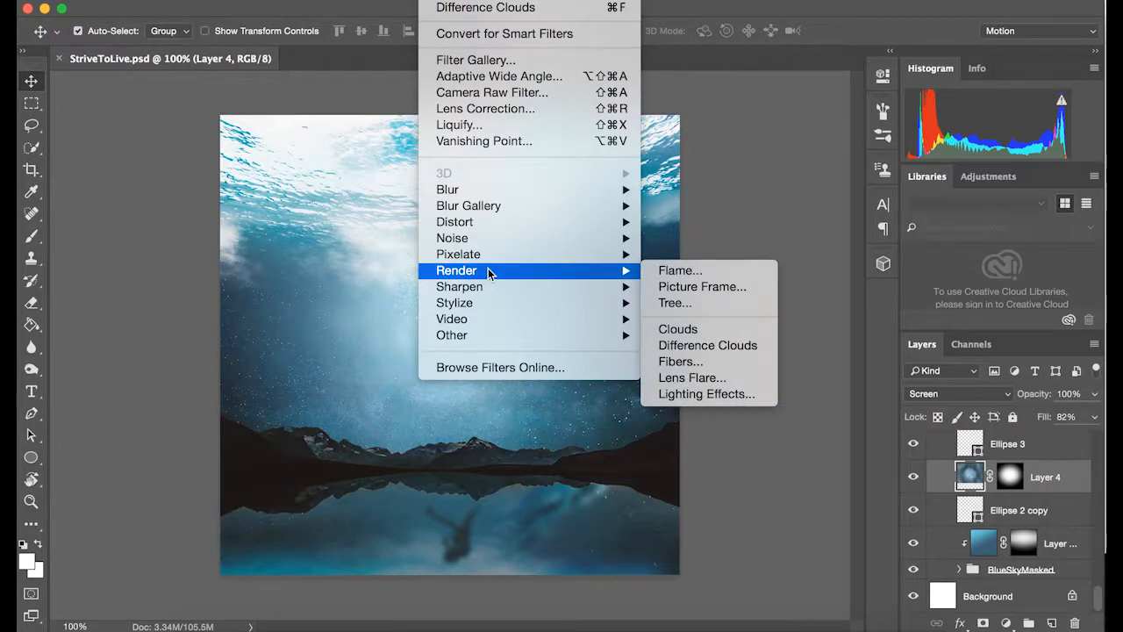